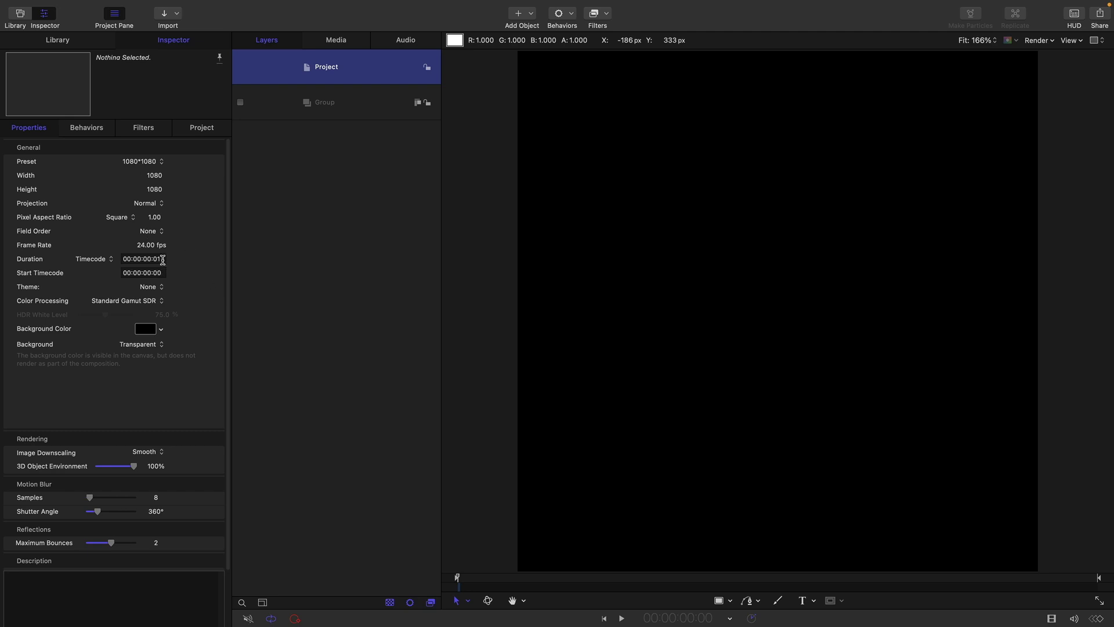
# Paste the REACTION text layer into the group and add a black Color Solid beneath it
pyautogui.click(347, 104)
pyautogui.press('super+v')
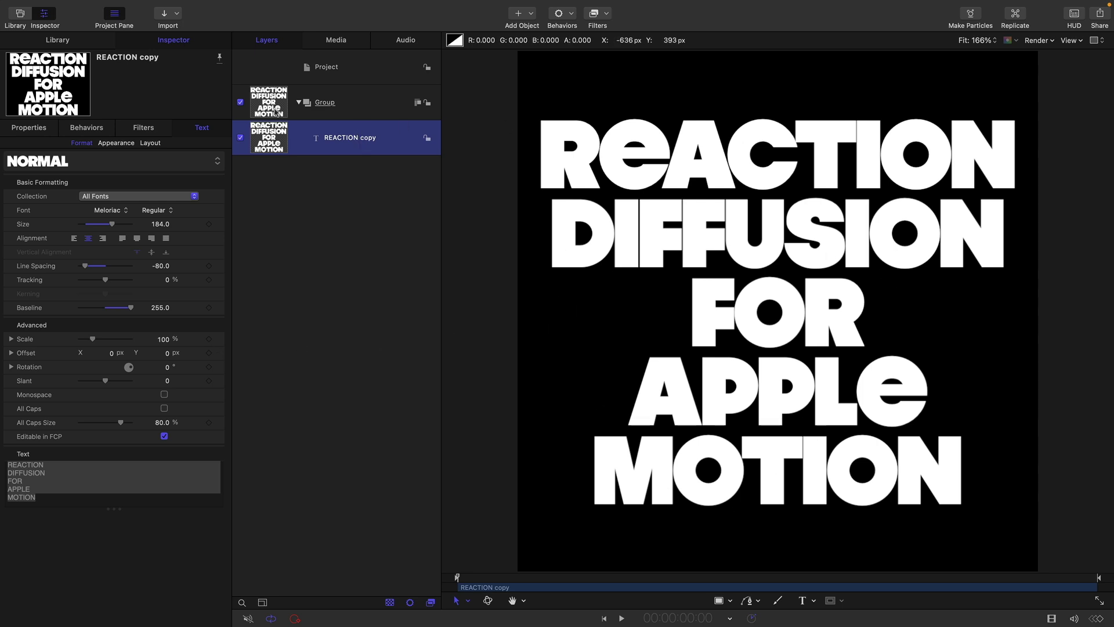
pyautogui.click(57, 41)
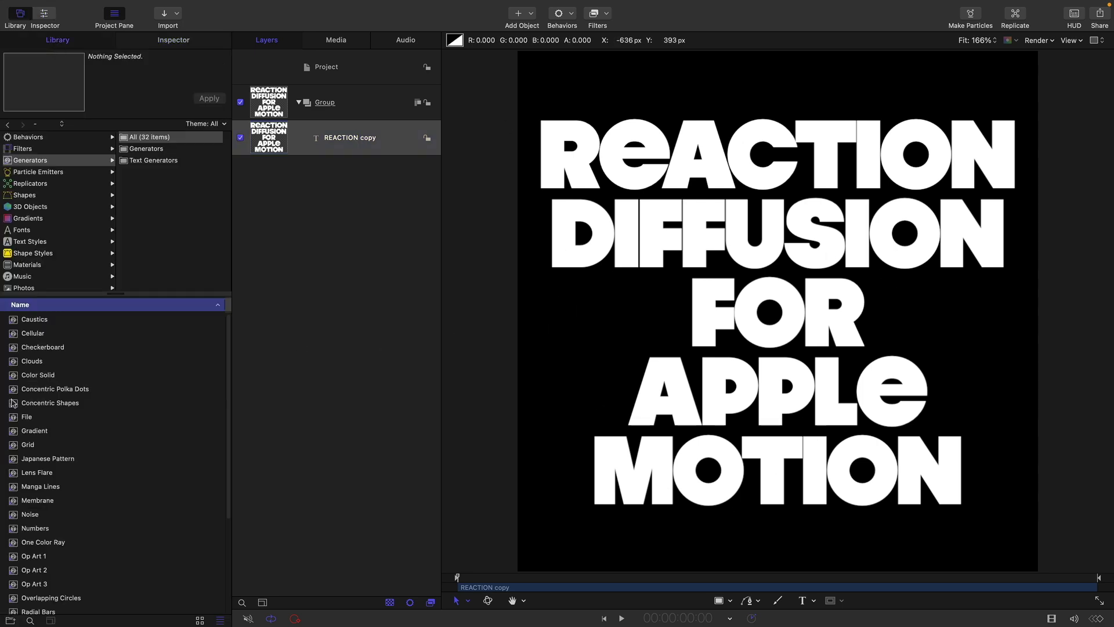
pyautogui.moveTo(26, 375); pyautogui.dragTo(348, 122)
pyautogui.click(158, 203)
pyautogui.click(552, 506)
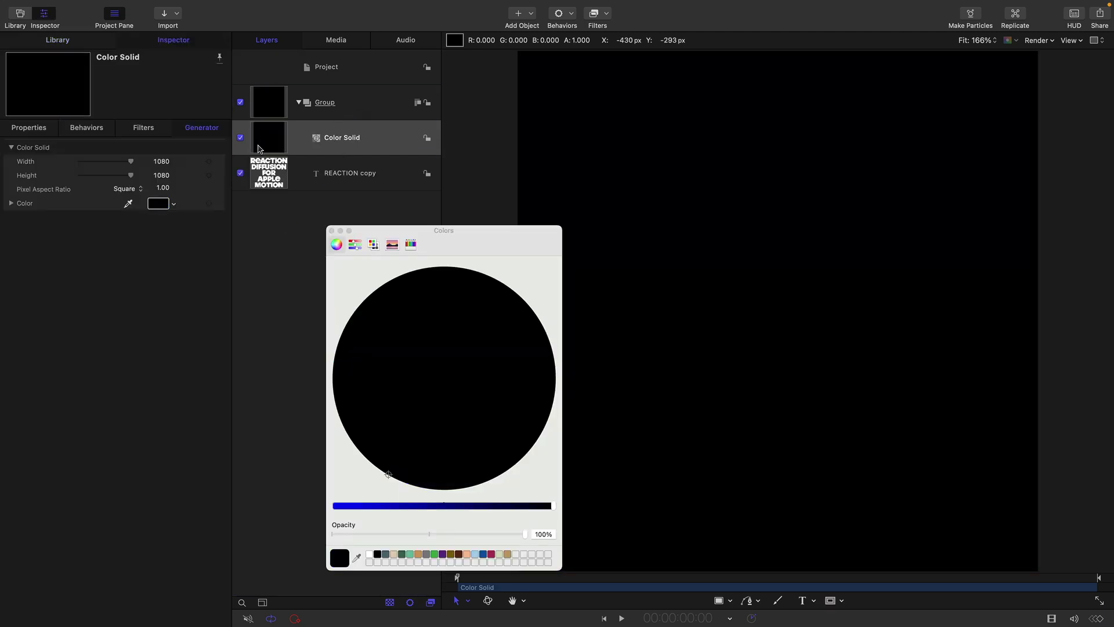
pyautogui.moveTo(259, 149); pyautogui.dragTo(261, 186)
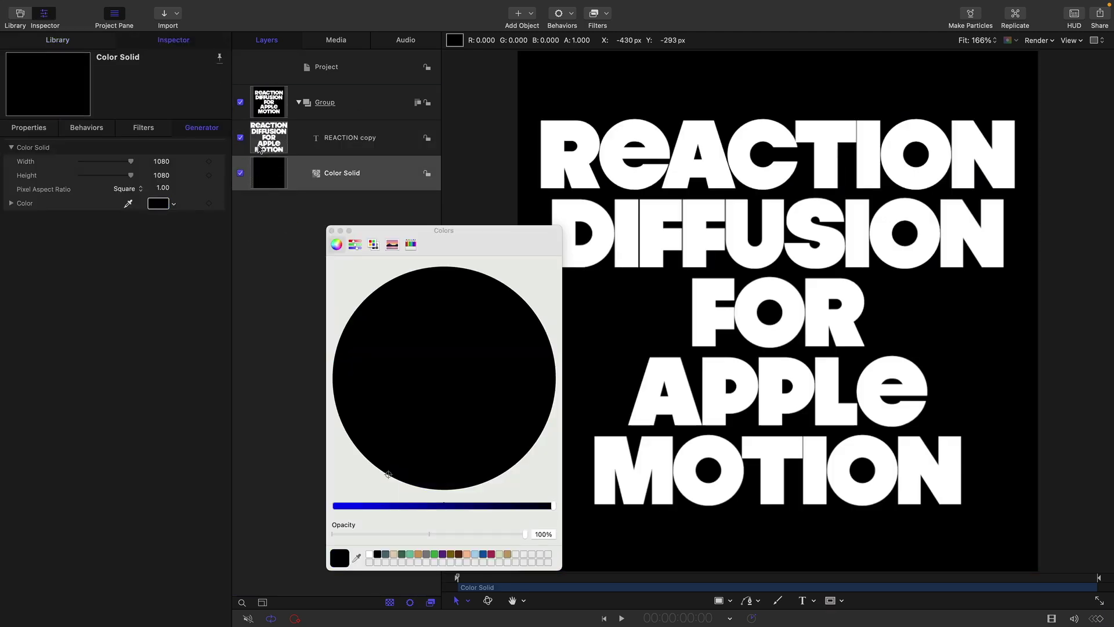
pyautogui.click(332, 230)
# Collapse the group and make a Clone Layer of it
pyautogui.click(298, 103)
pyautogui.click(271, 103)
pyautogui.rightClick(271, 102)
pyautogui.click(322, 304)
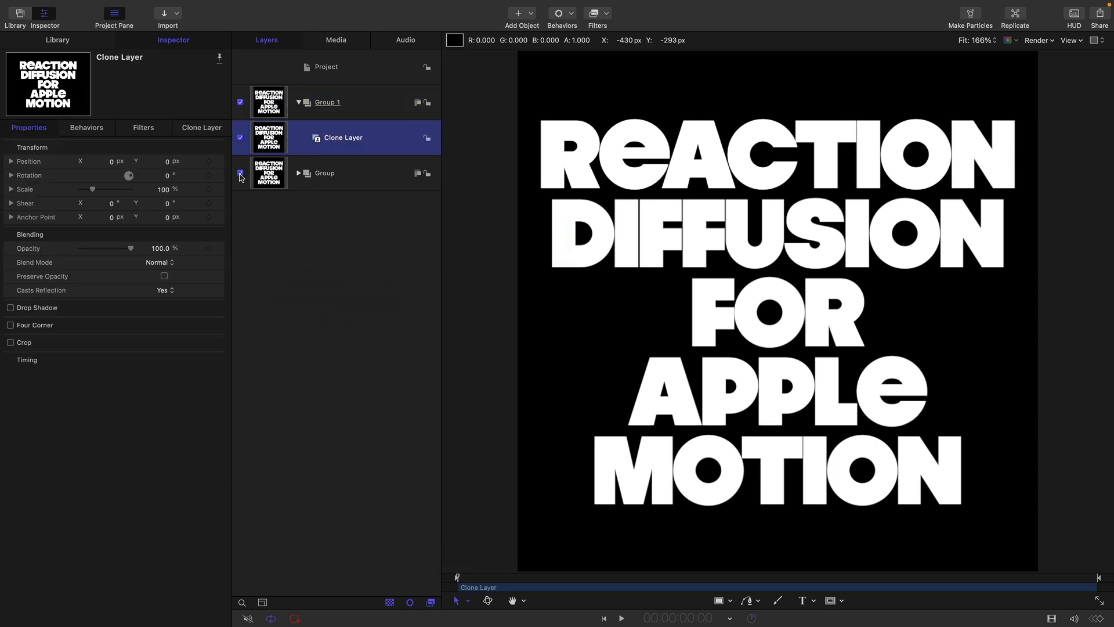
# Hide the original Group, duplicate the Clone Layer, and add Gaussian Blur to both clones
pyautogui.click(240, 174)
pyautogui.rightClick(274, 132)
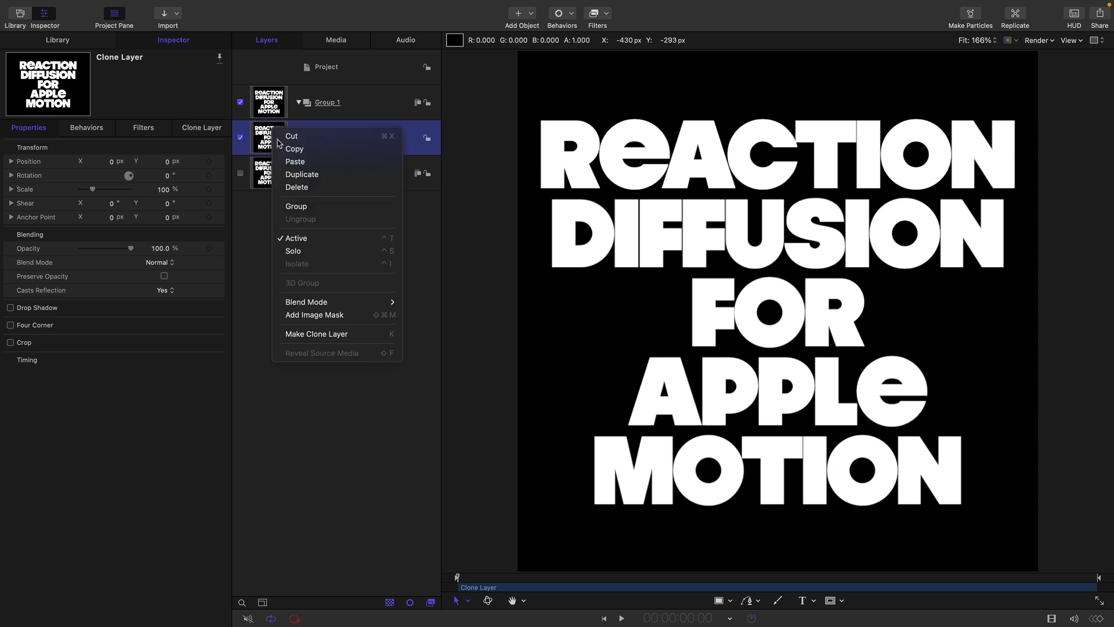
pyautogui.click(298, 175)
pyautogui.keyDown('shift'); pyautogui.click(271, 176); pyautogui.keyUp('shift')
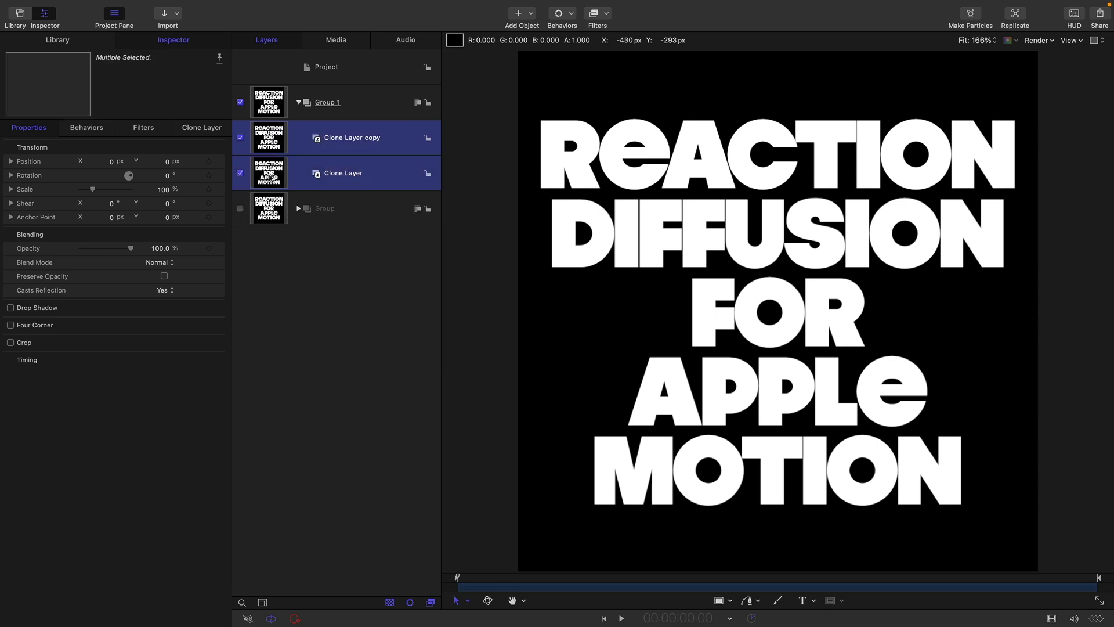
pyautogui.click(607, 17)
pyautogui.moveTo(604, 52)
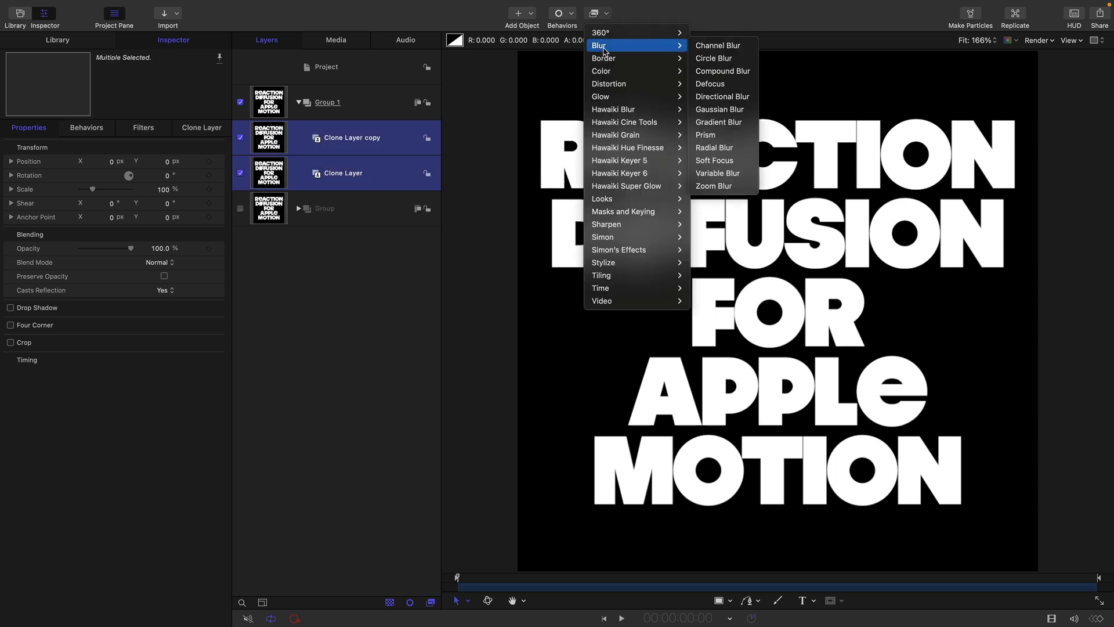
pyautogui.click(732, 110)
# Set the blur Amounts to 32 on Clone Layer and 72 on its copy
pyautogui.press('Tab')
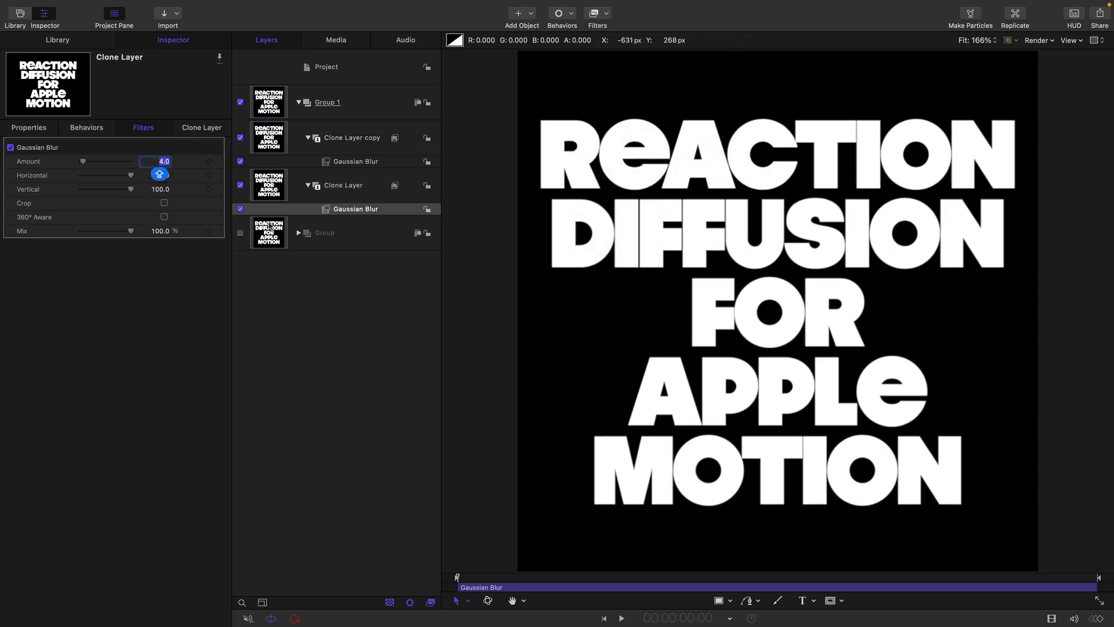
pyautogui.write('32')
pyautogui.press('Return')
pyautogui.press('Up')
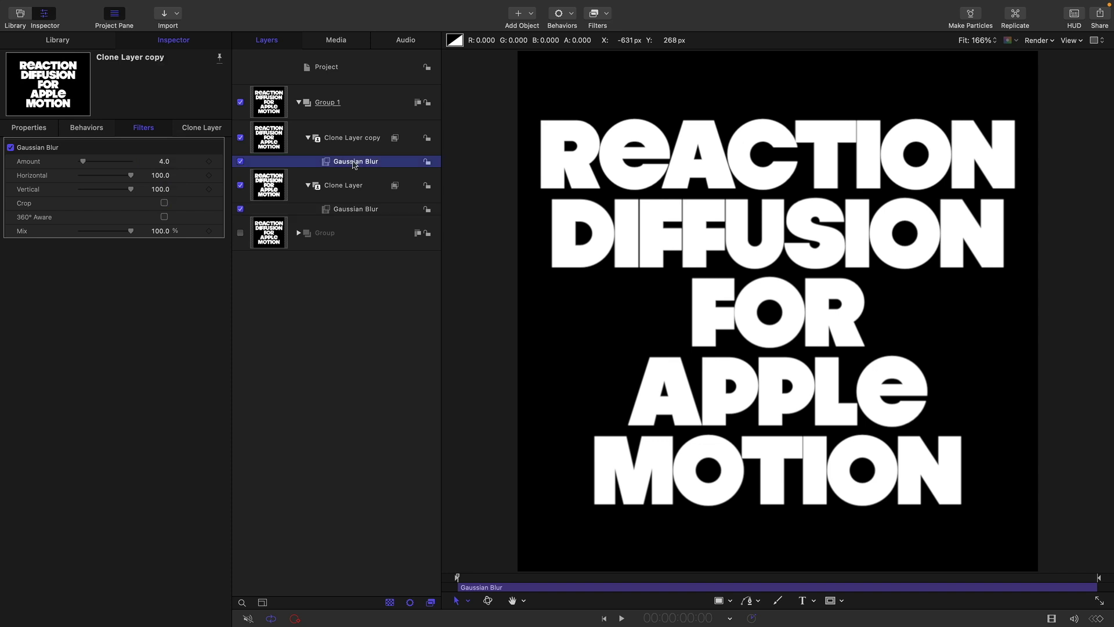
pyautogui.click(162, 163)
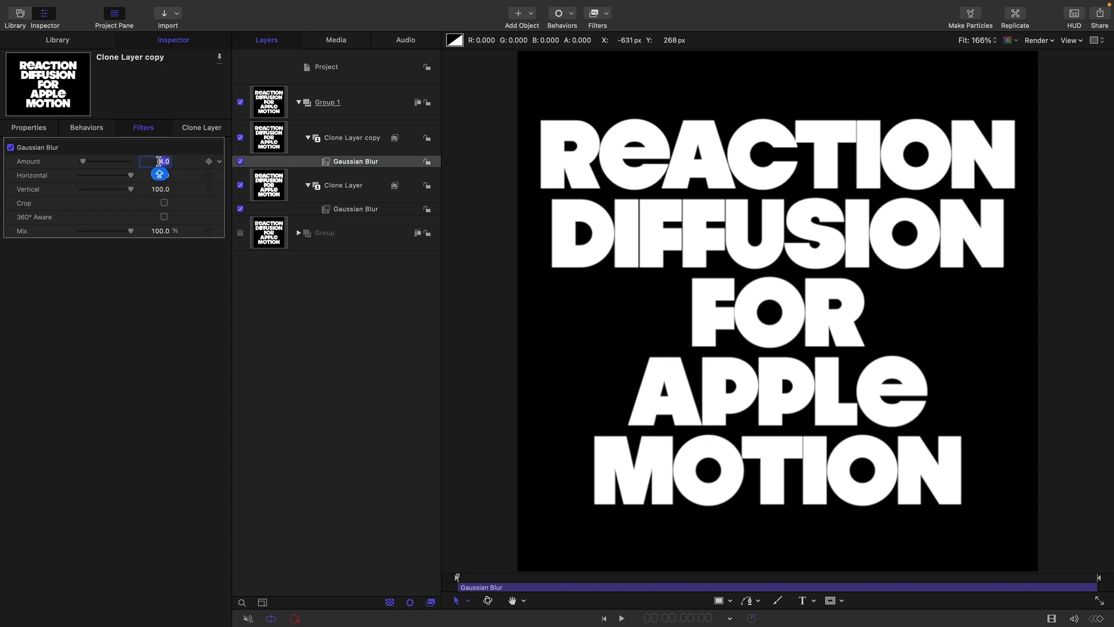
pyautogui.write('72')
pyautogui.press('Return')
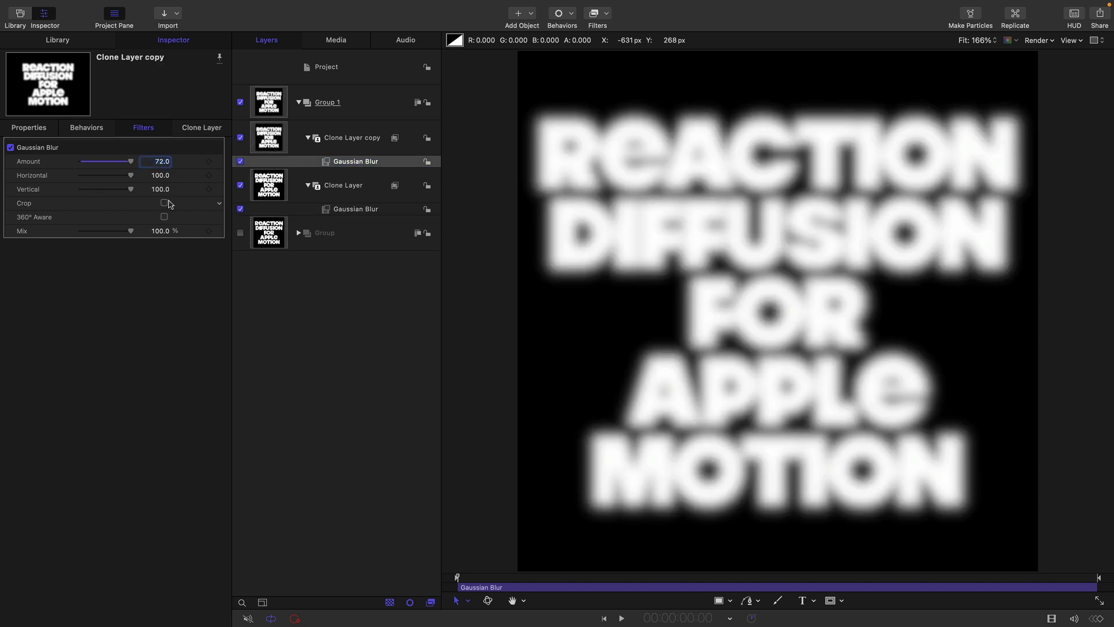
# Set the Clone Layer copy's Blend Mode to Subtract
pyautogui.click(329, 137)
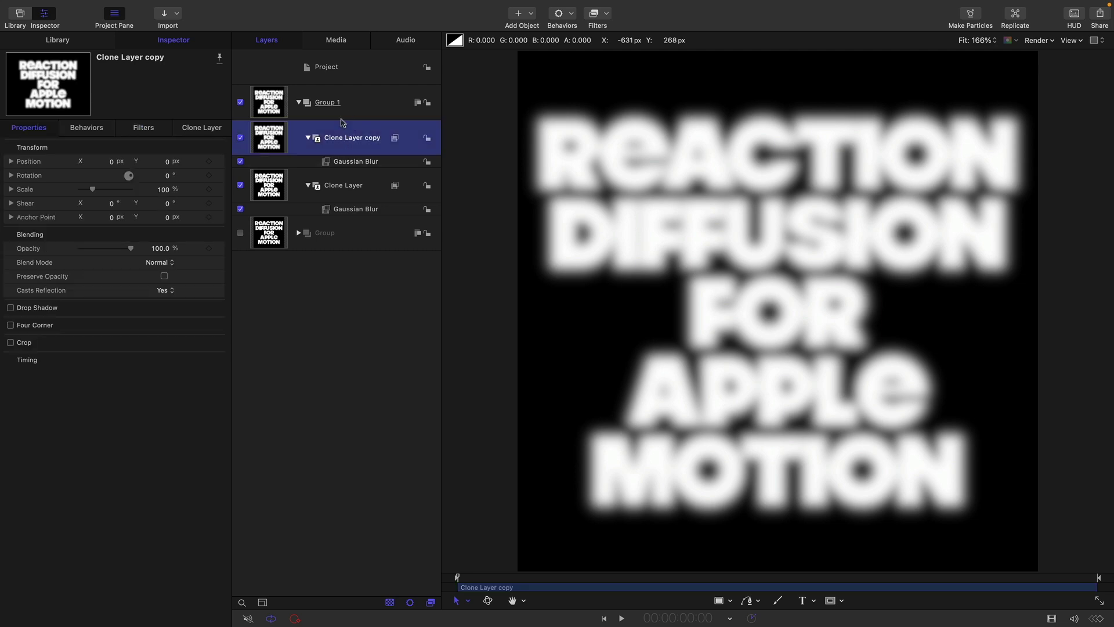
pyautogui.click(160, 263)
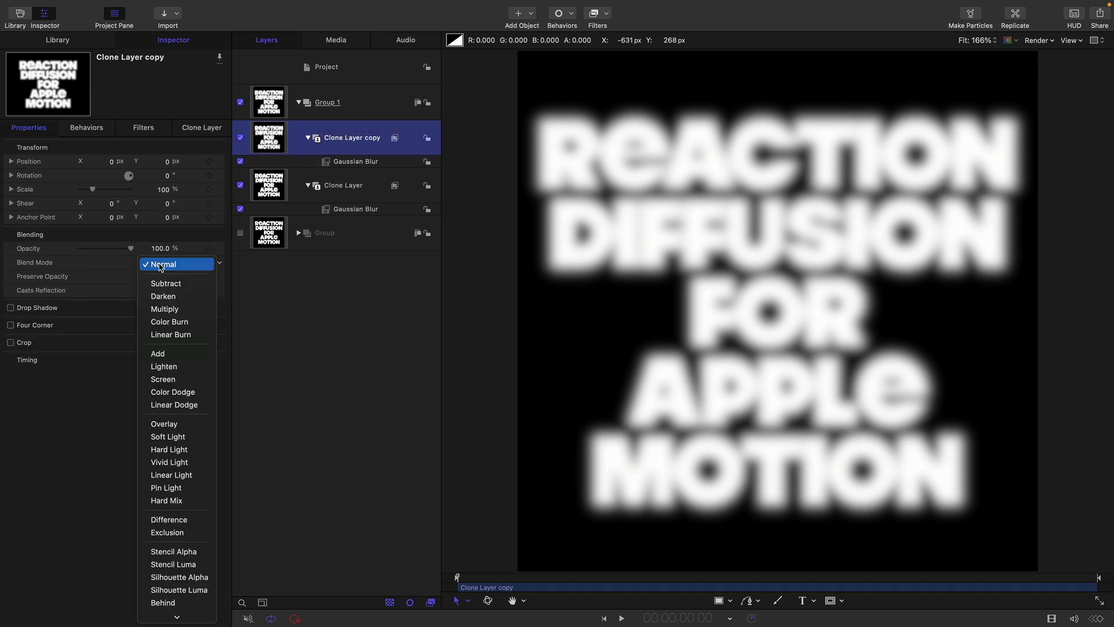
pyautogui.click(188, 280)
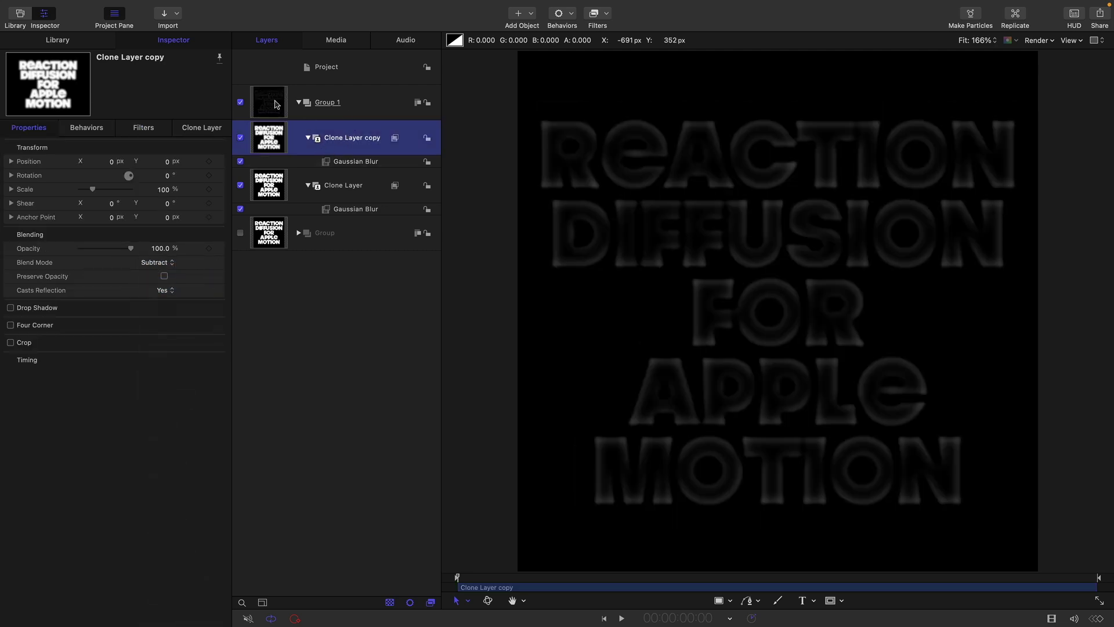
# Add a Levels filter to Group 1 with White In set to 0.01
pyautogui.click(277, 105)
pyautogui.click(609, 14)
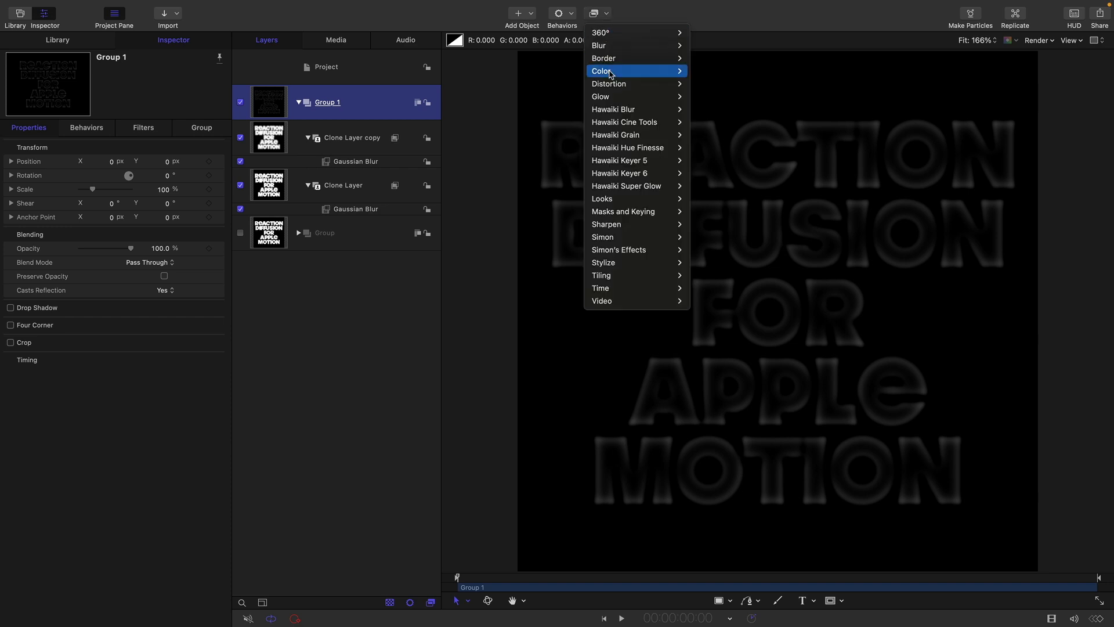
pyautogui.moveTo(611, 73)
pyautogui.click(706, 262)
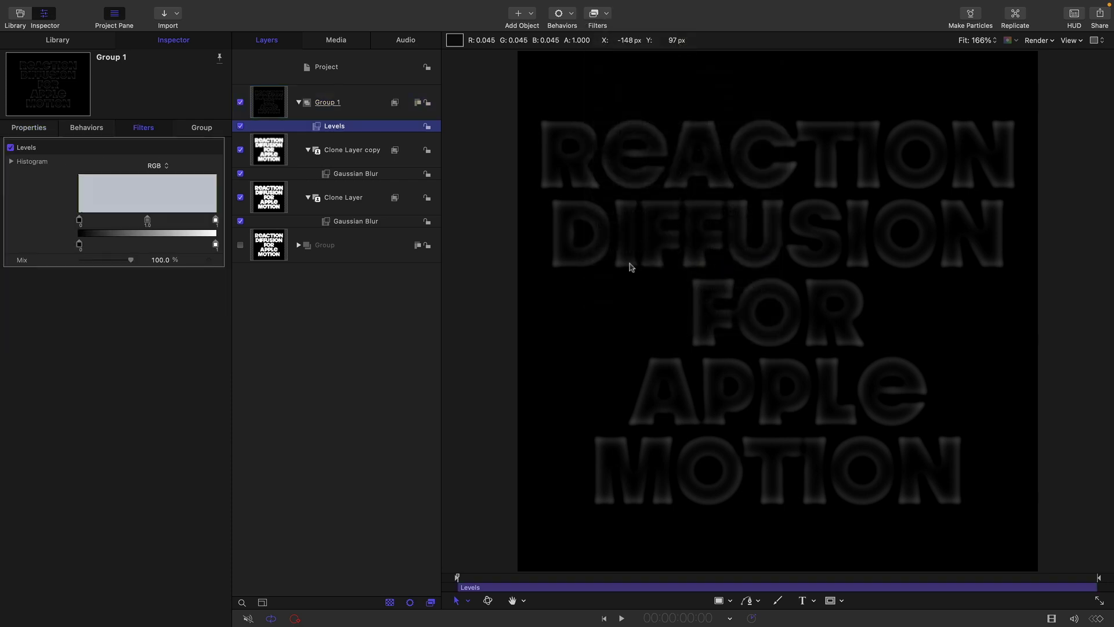
pyautogui.click(11, 260)
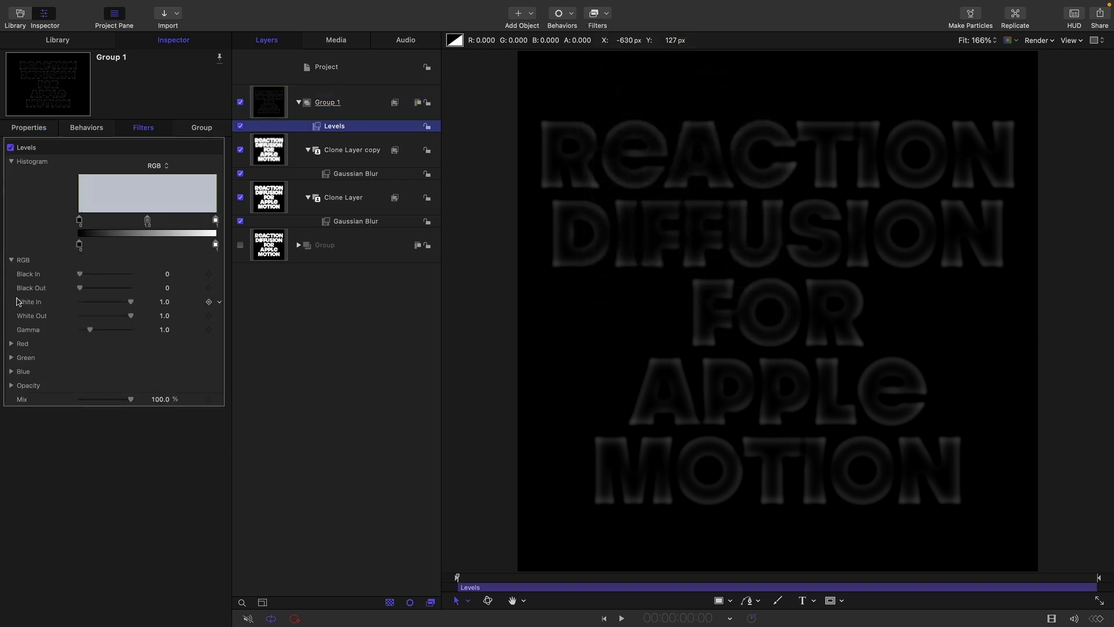
pyautogui.doubleClick(165, 302)
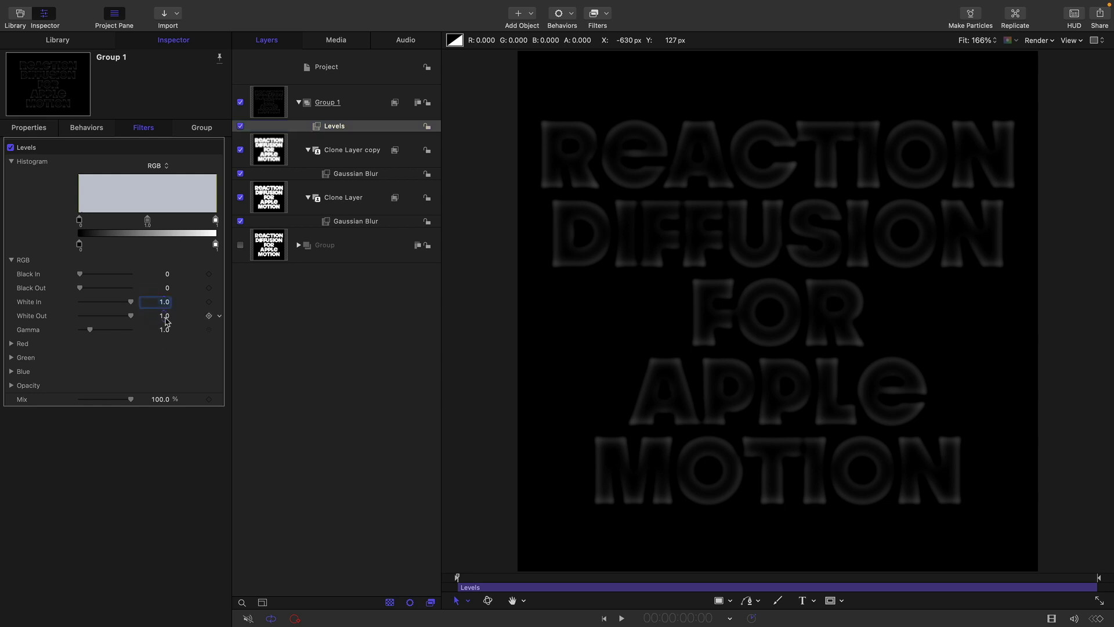
pyautogui.write('.01')
pyautogui.press('Return')
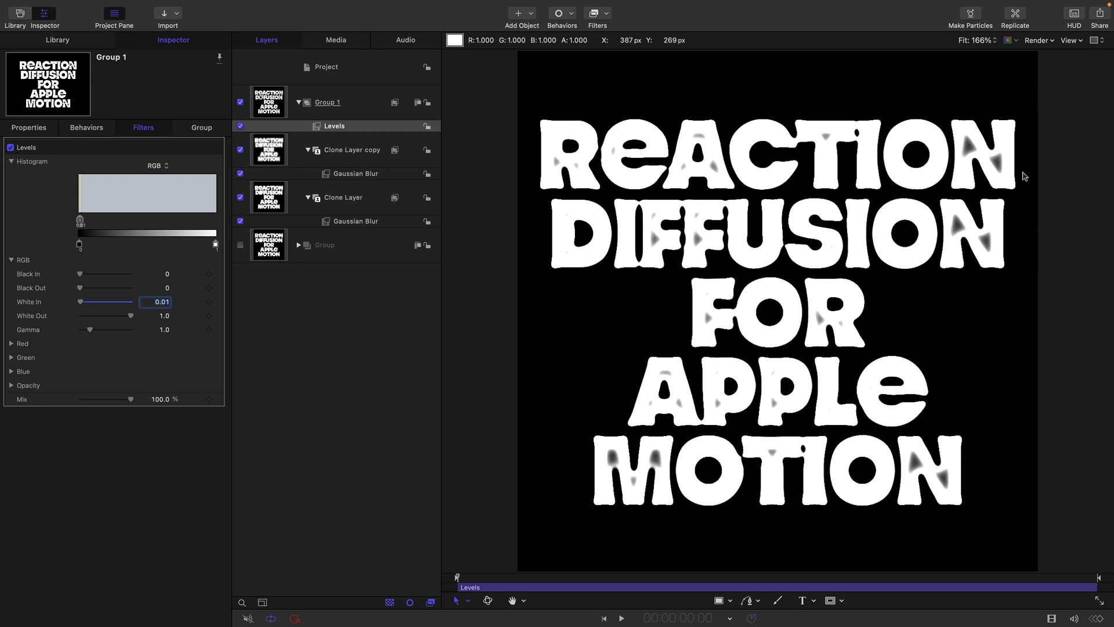
# Raise the Clone Layer copy's Gaussian Blur Amount to 84, then 90, and deselect
pyautogui.click(327, 175)
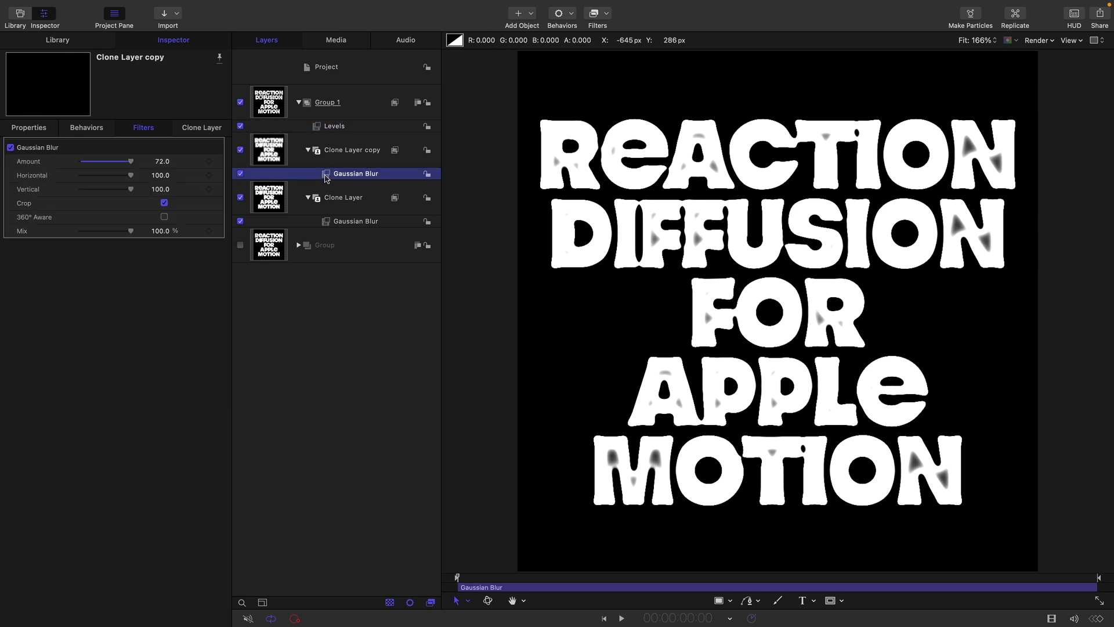
pyautogui.click(163, 163)
pyautogui.write('84')
pyautogui.press('Return')
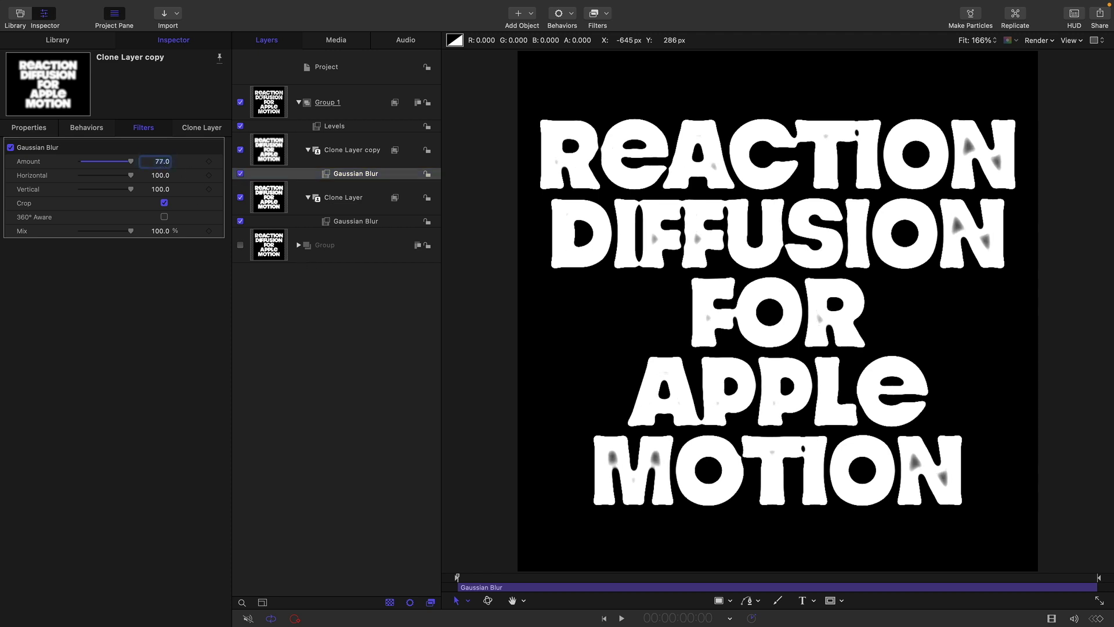
pyautogui.write('90')
pyautogui.press('Return')
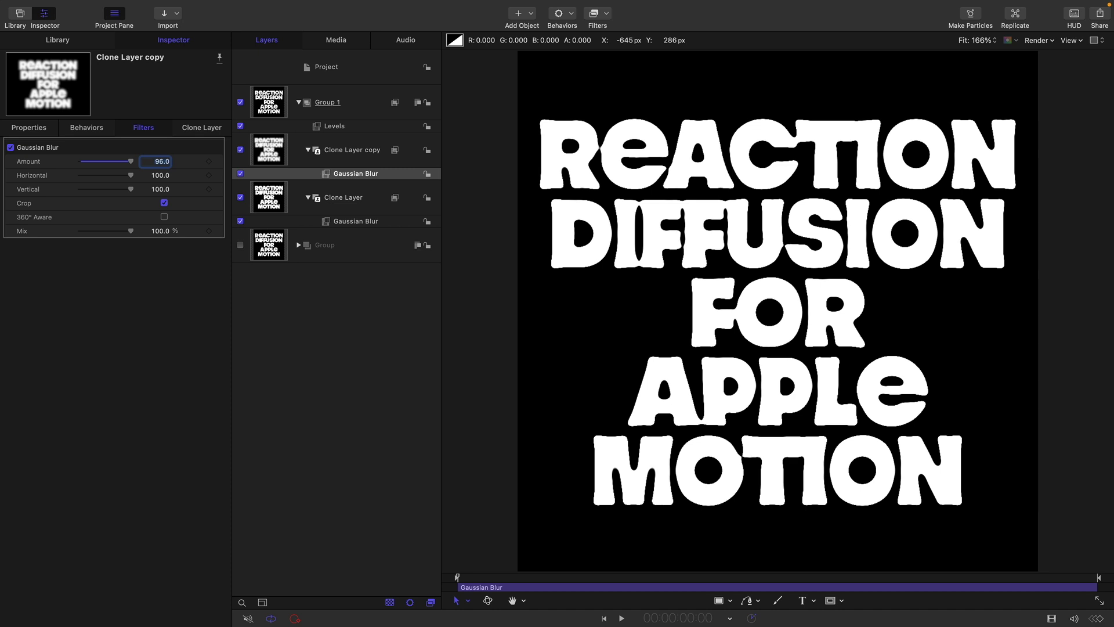
pyautogui.click(333, 392)
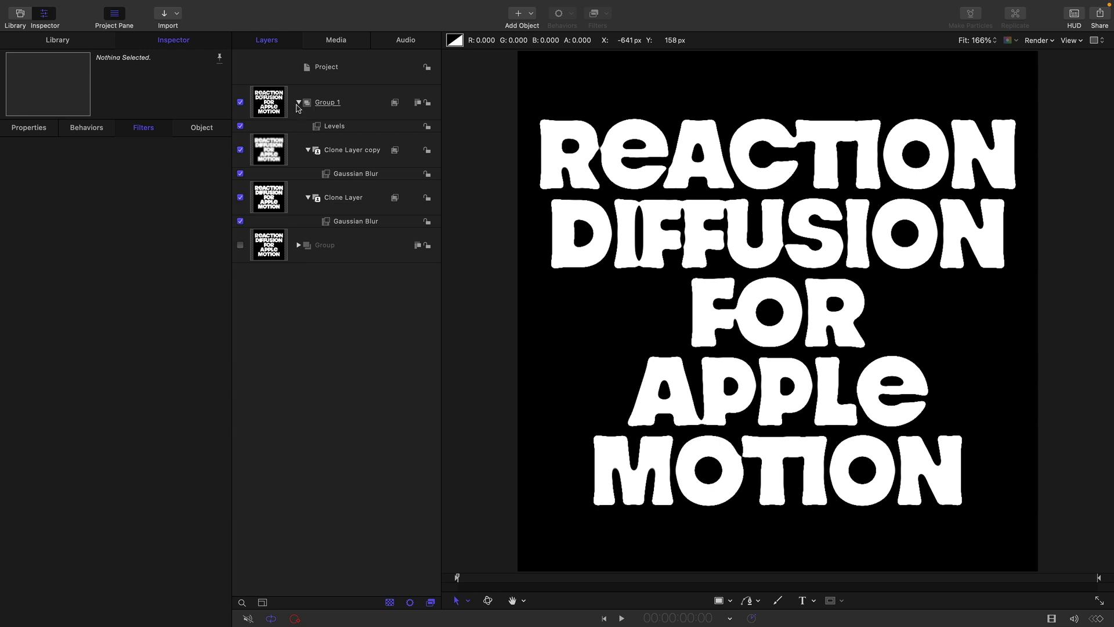
# Collapse Group 1 and add a Twirl distortion filter to the original Group
pyautogui.click(299, 103)
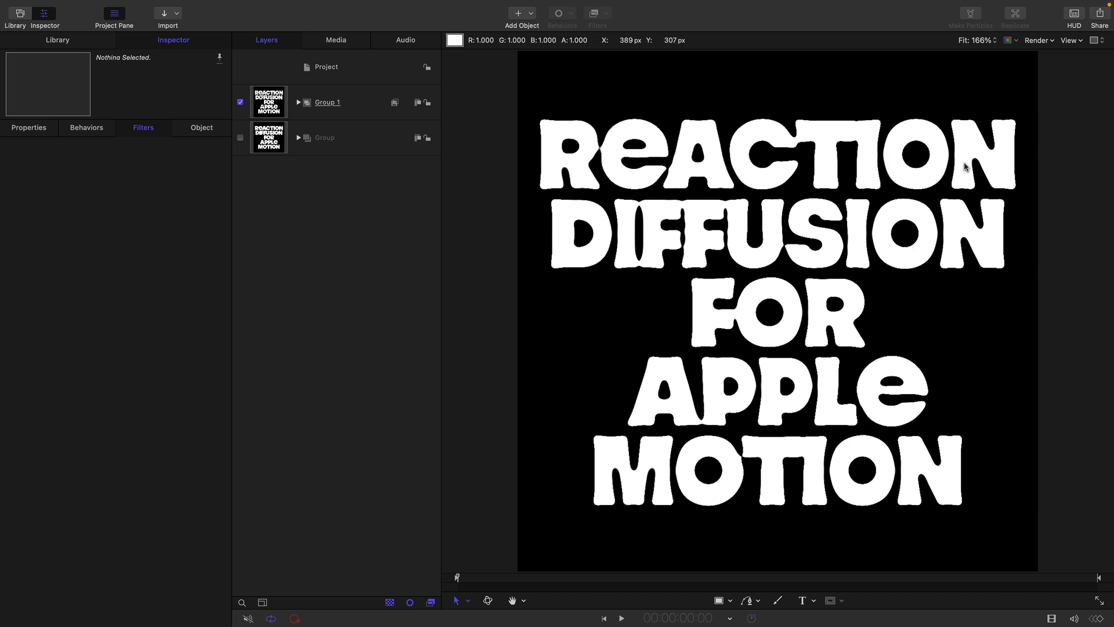
pyautogui.click(265, 141)
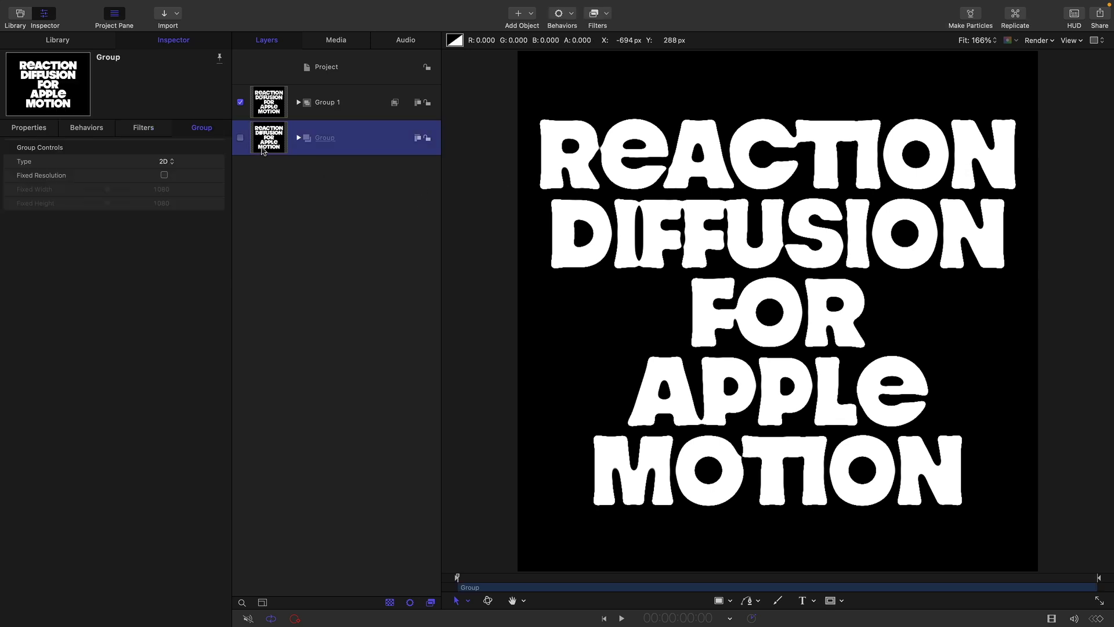
pyautogui.click(607, 15)
pyautogui.moveTo(597, 87)
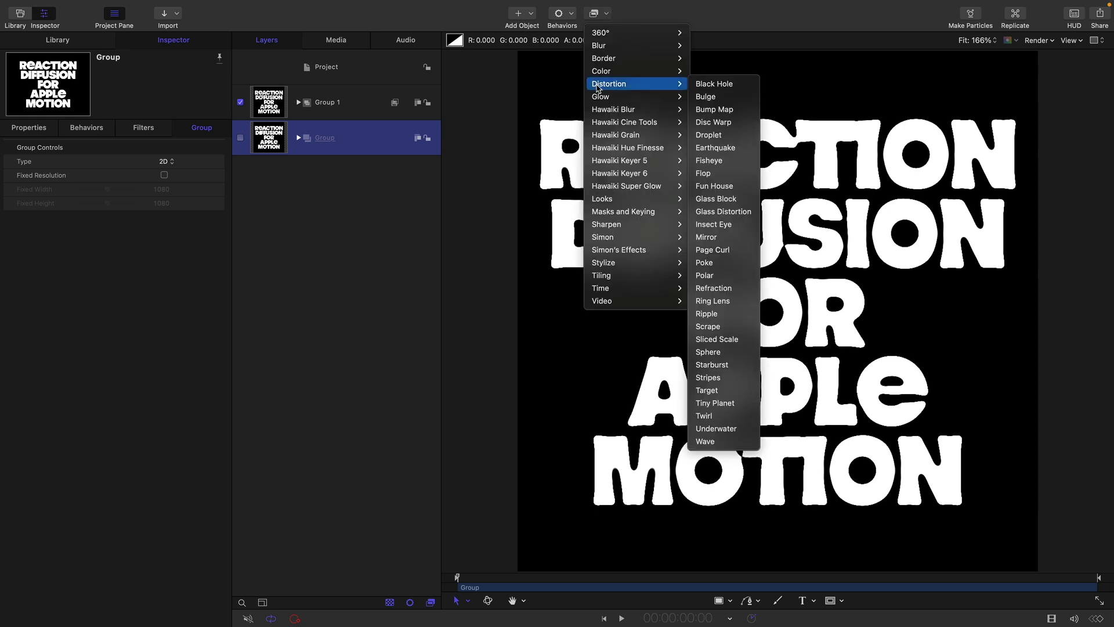
pyautogui.click(714, 416)
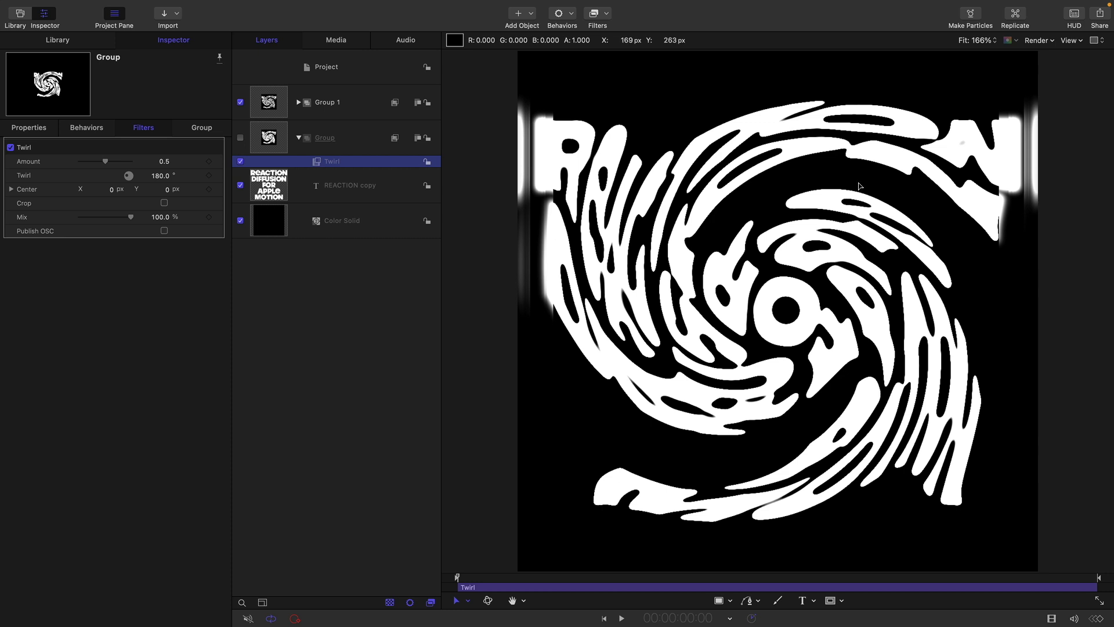
# Turn on the Twirl's Crop option and set its amount to 1°
pyautogui.click(165, 203)
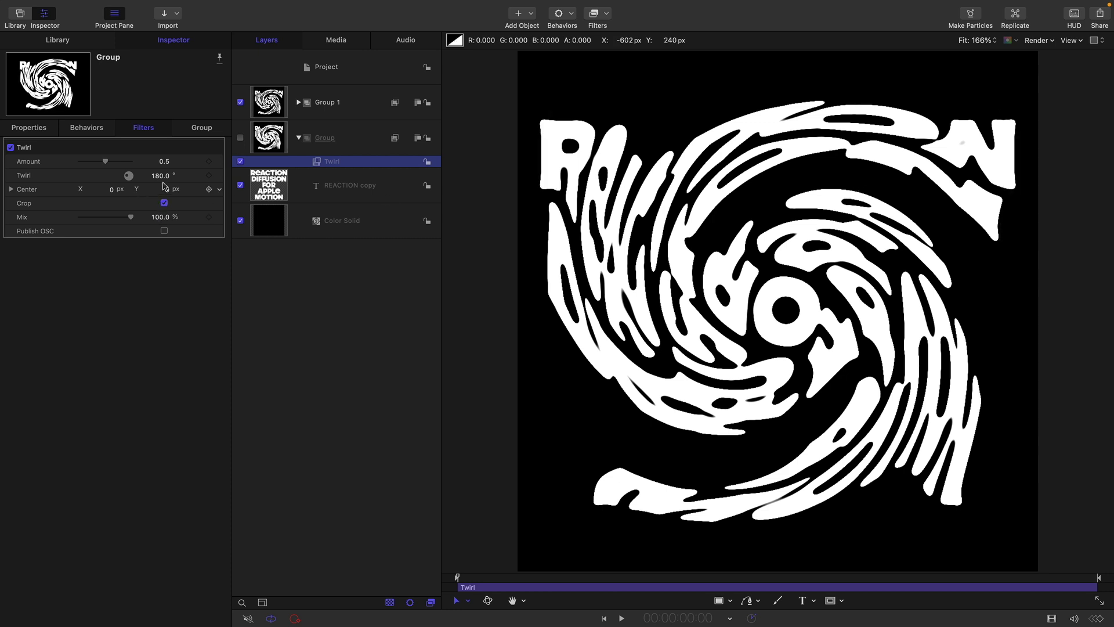
pyautogui.click(161, 175)
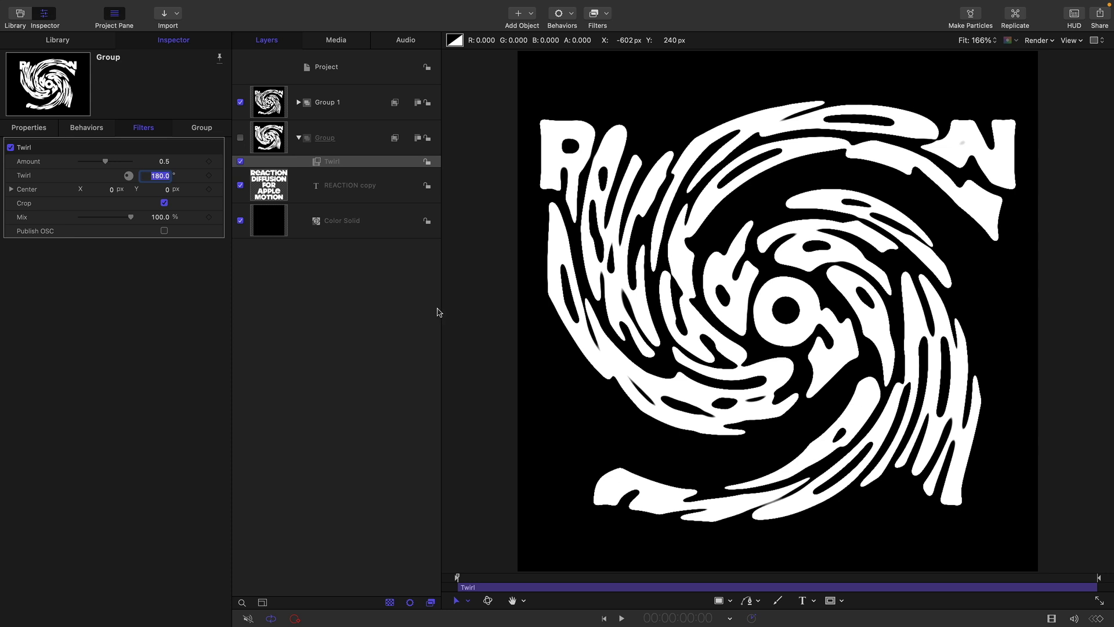
pyautogui.write('1')
pyautogui.press('Return')
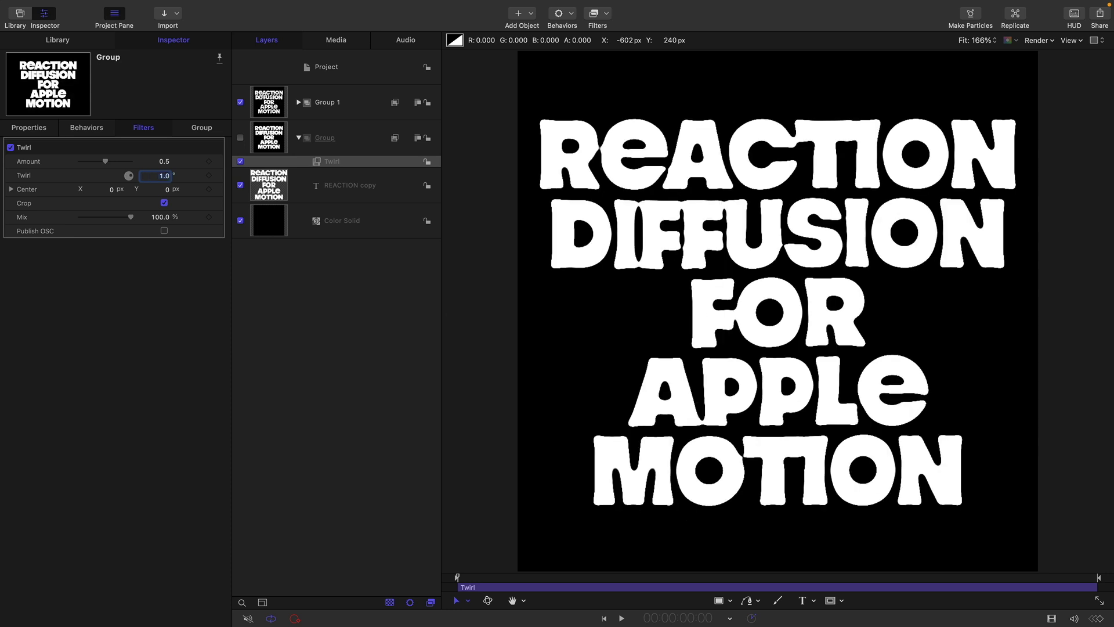
pyautogui.click(239, 166)
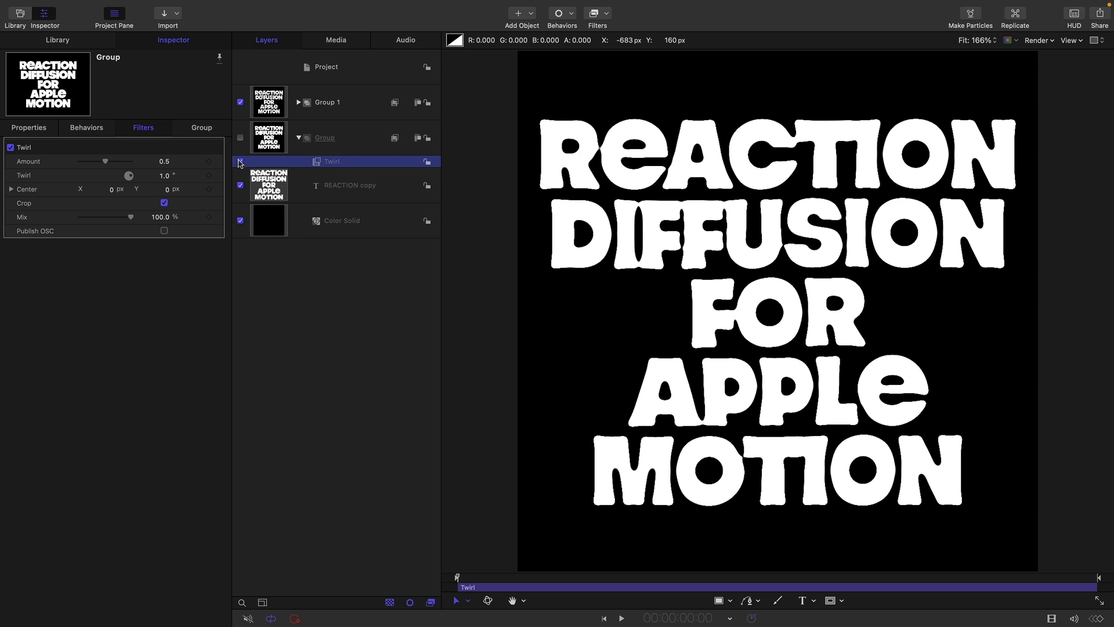
# Enable the Twirl filter and collapse the Group's contents
pyautogui.click(239, 162)
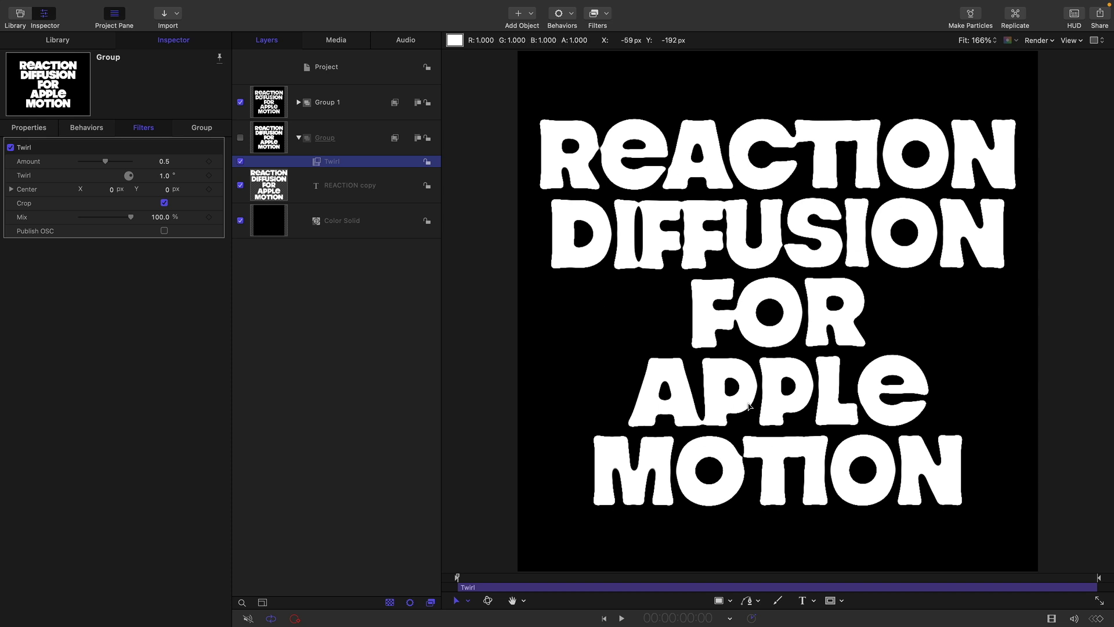
pyautogui.click(299, 138)
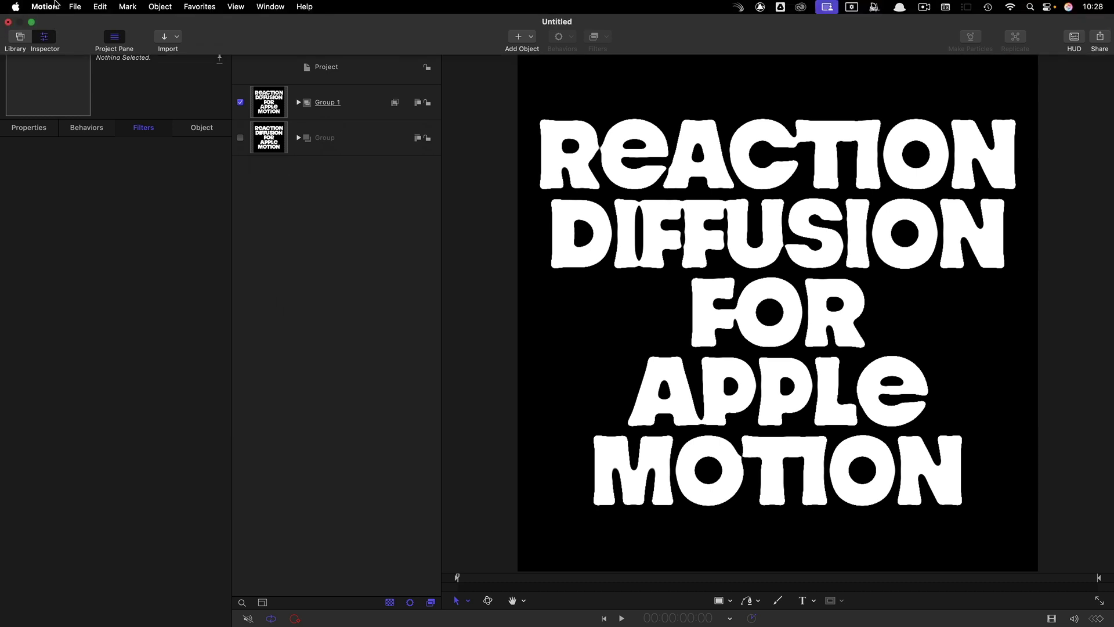
# In Settings > Destinations, review Export Audio and Export Selection to Movie, keeping Save Current Frame selected
pyautogui.click(44, 7)
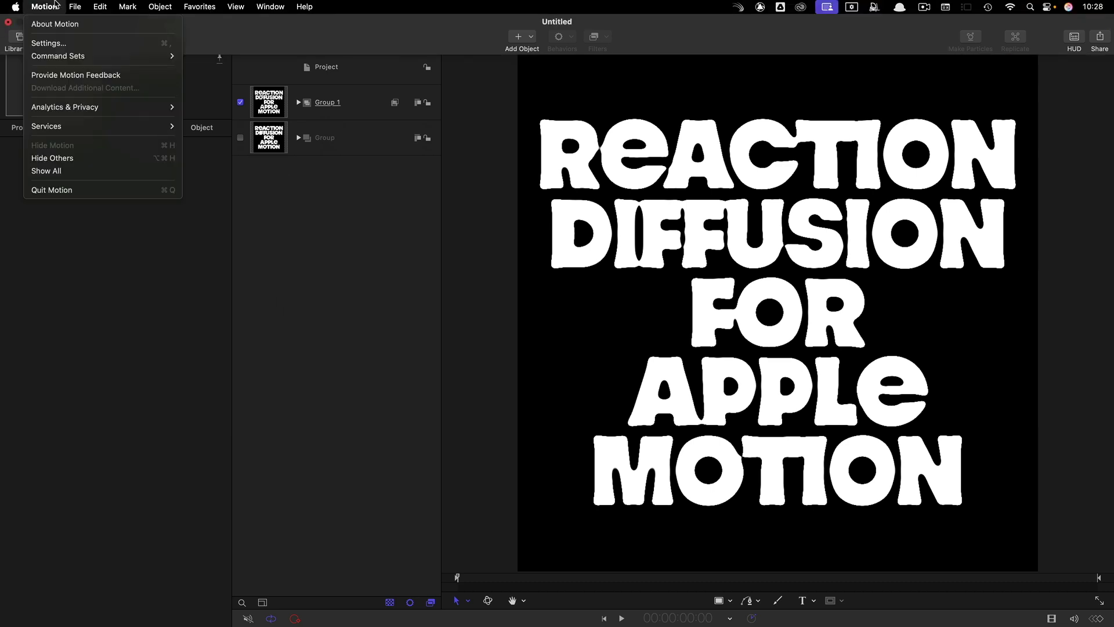
pyautogui.click(59, 43)
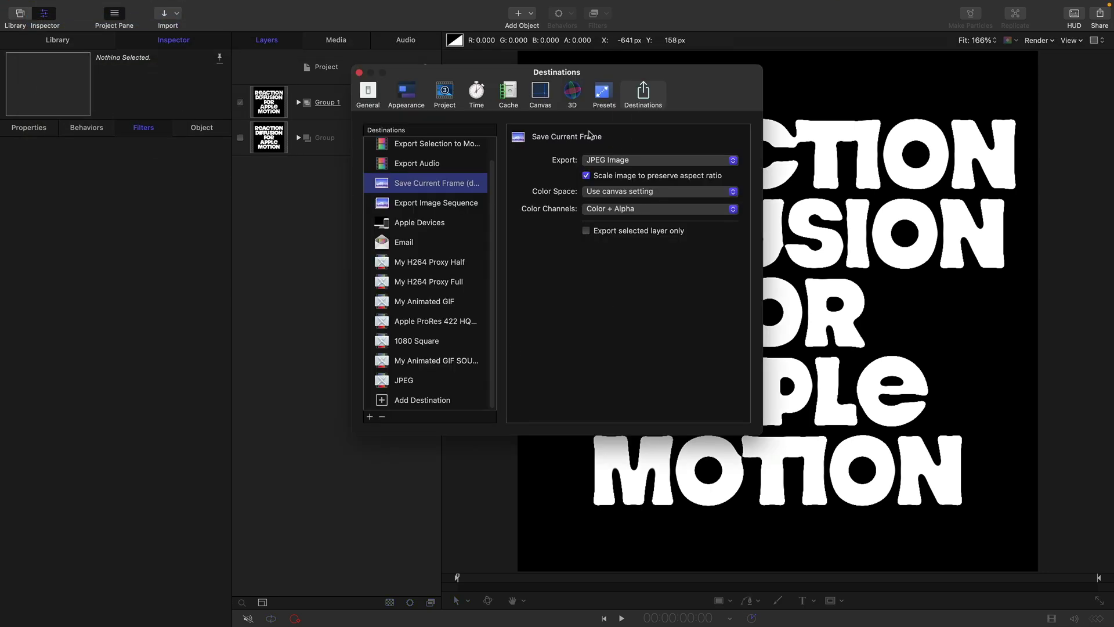
pyautogui.click(432, 163)
pyautogui.click(435, 185)
pyautogui.rightClick(422, 180)
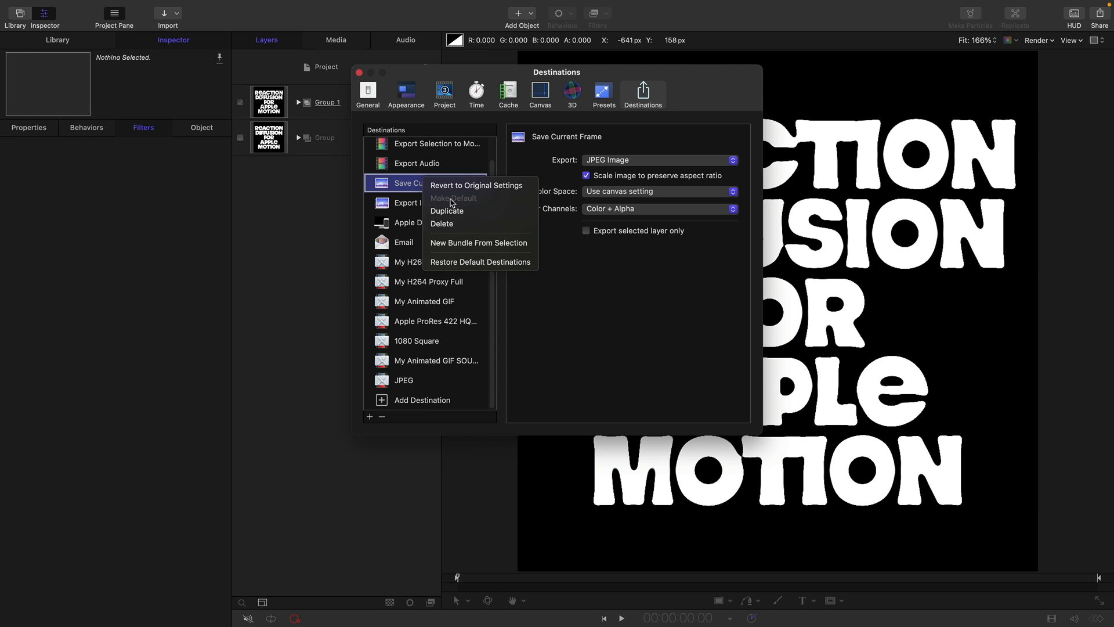
pyautogui.click(448, 143)
pyautogui.click(450, 146)
pyautogui.rightClick(450, 147)
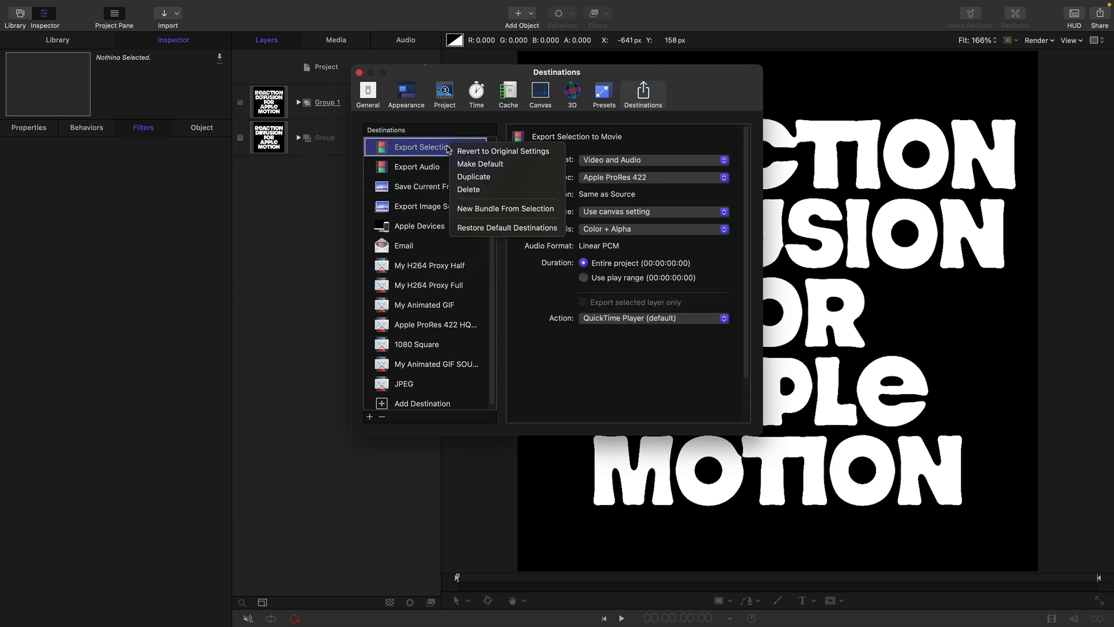
pyautogui.click(432, 186)
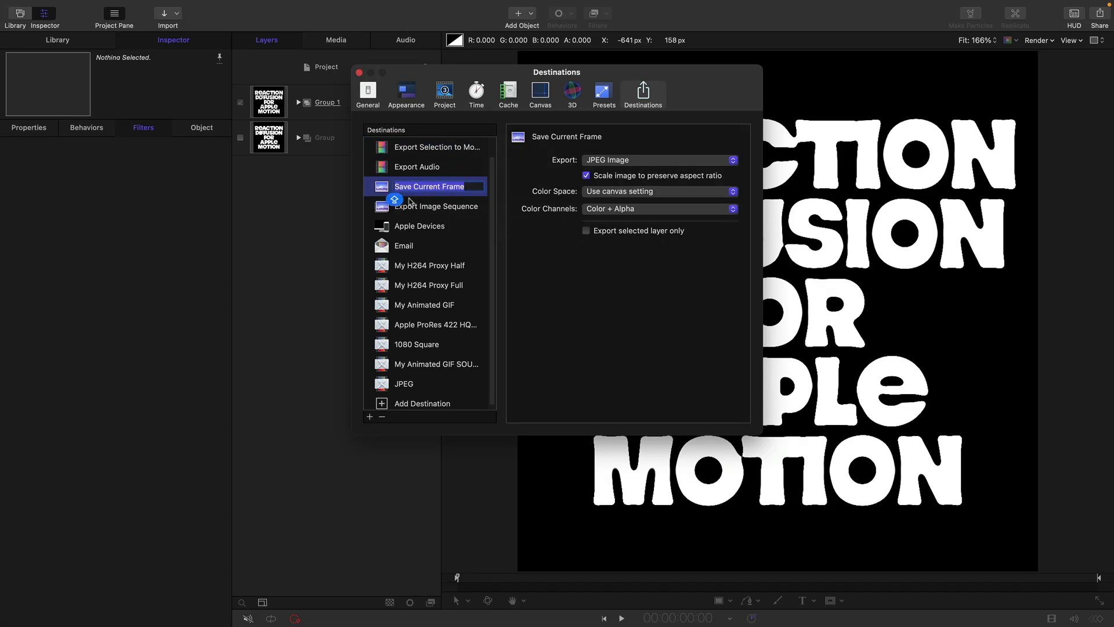
# Close Settings and start a Share > Save Current Frame export
pyautogui.click(359, 73)
pyautogui.click(1103, 16)
pyautogui.click(1047, 110)
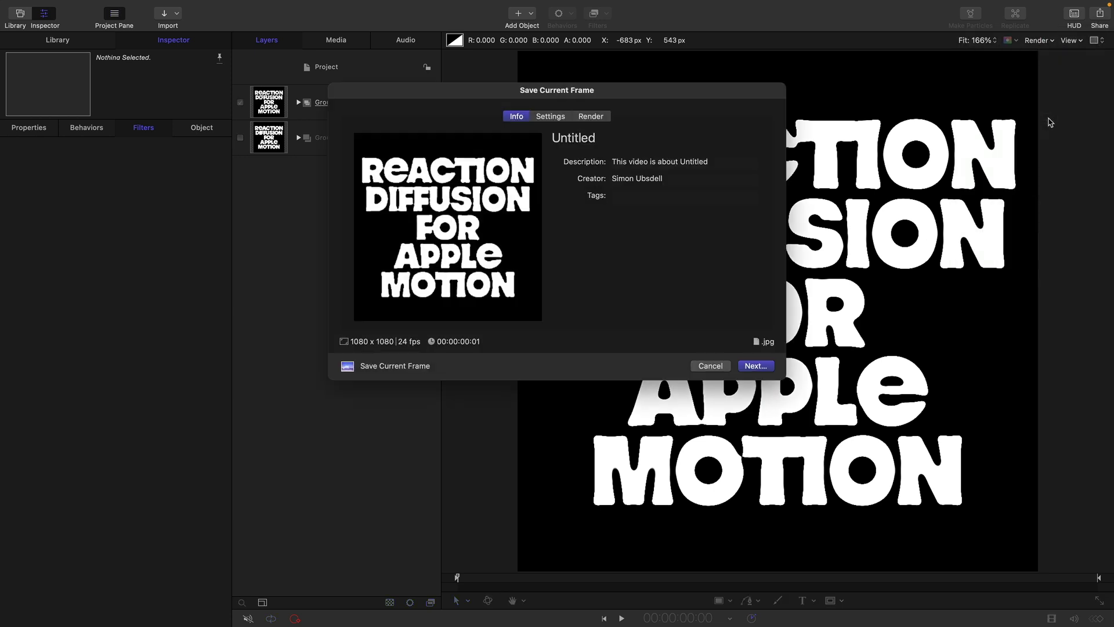
pyautogui.click(754, 367)
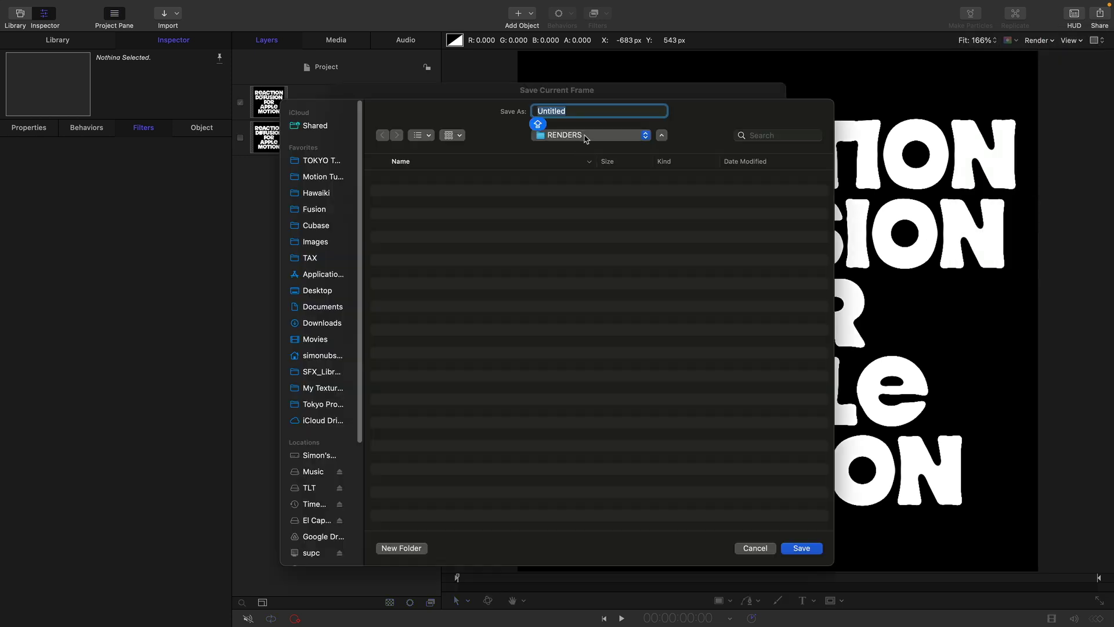
# Create a TUT folder inside RENDERS and save the frame there as 1.jpg
pyautogui.click(414, 552)
pyautogui.write('TUT')
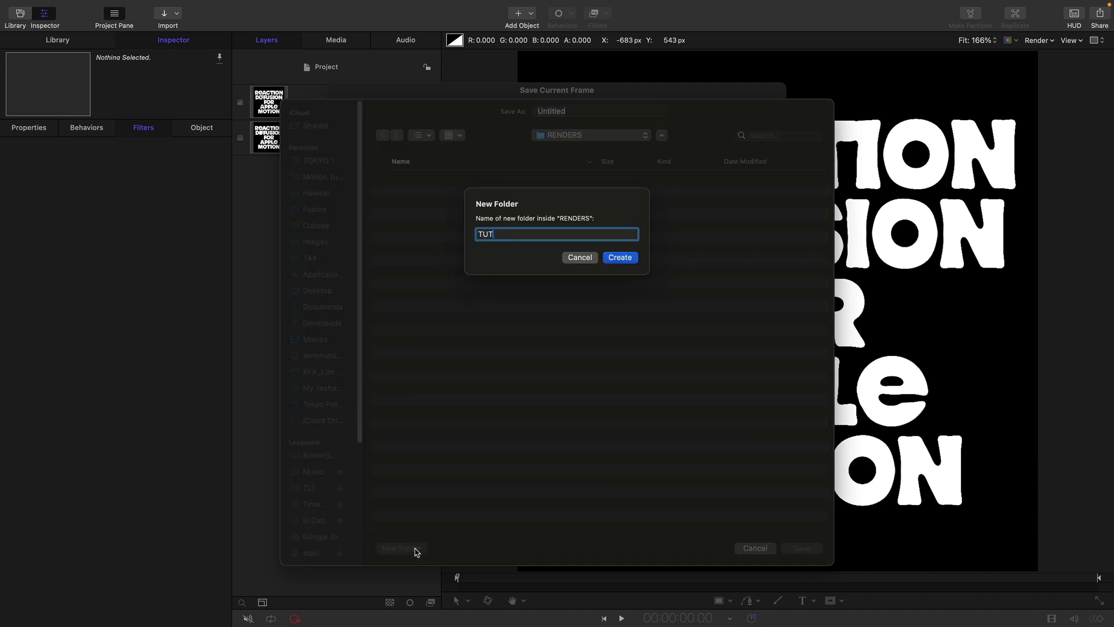
pyautogui.press('capslock')
pyautogui.write('T')
pyautogui.press('Return')
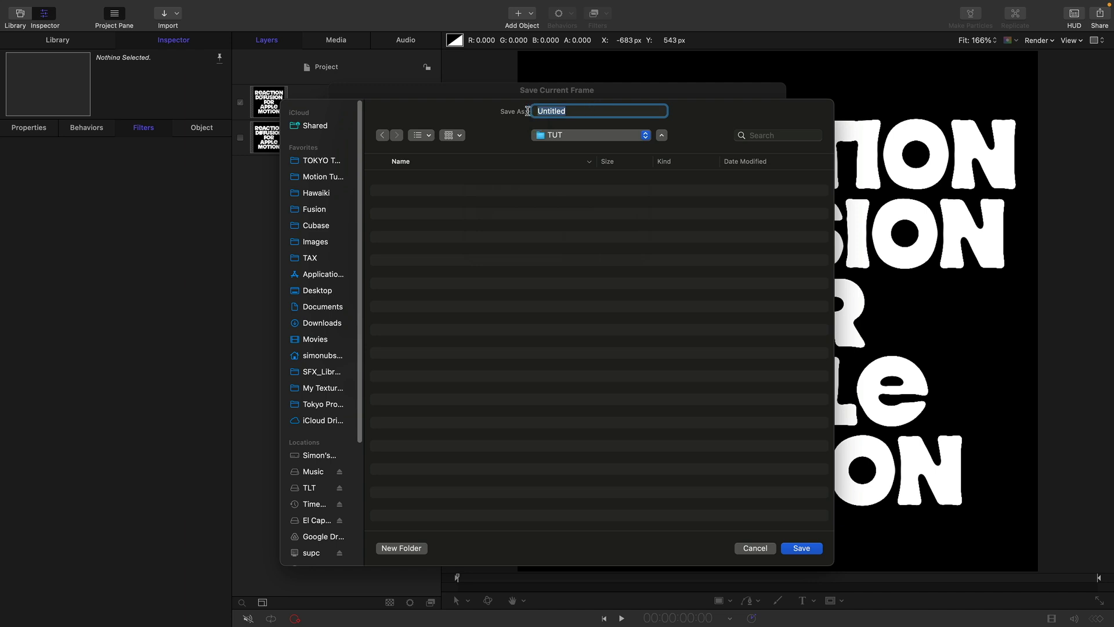
pyautogui.write('1')
pyautogui.click(802, 548)
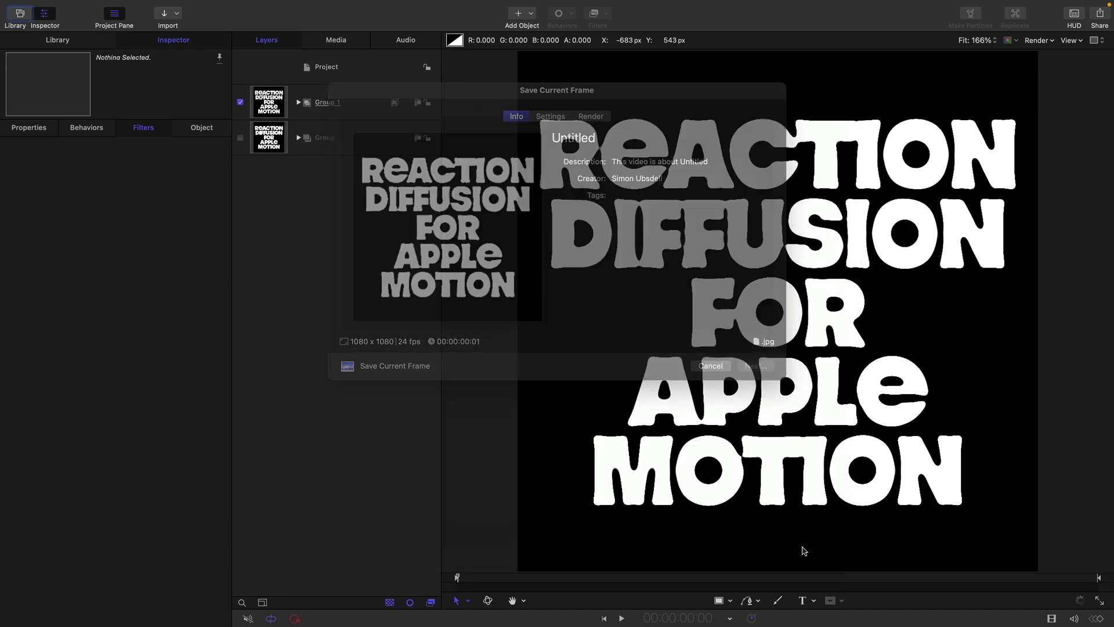
# Add a new empty group, Group 2, to the Layers list
pyautogui.click(353, 67)
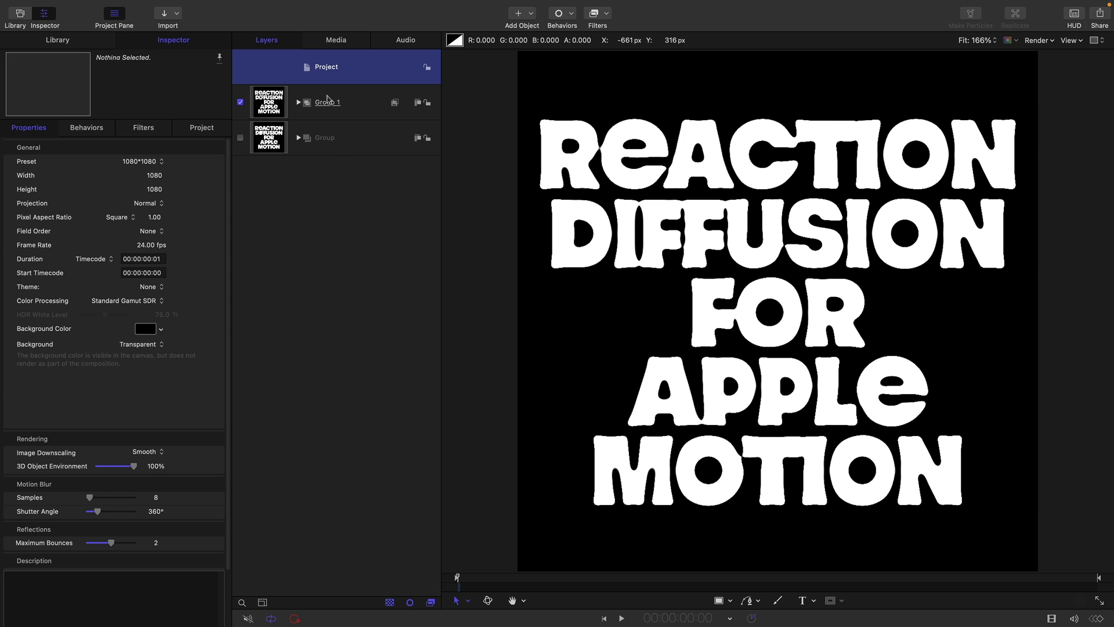
pyautogui.rightClick(349, 256)
pyautogui.click(375, 263)
# Import TUT/1.jpg into Group 2 and expand Group 1
pyautogui.click(164, 15)
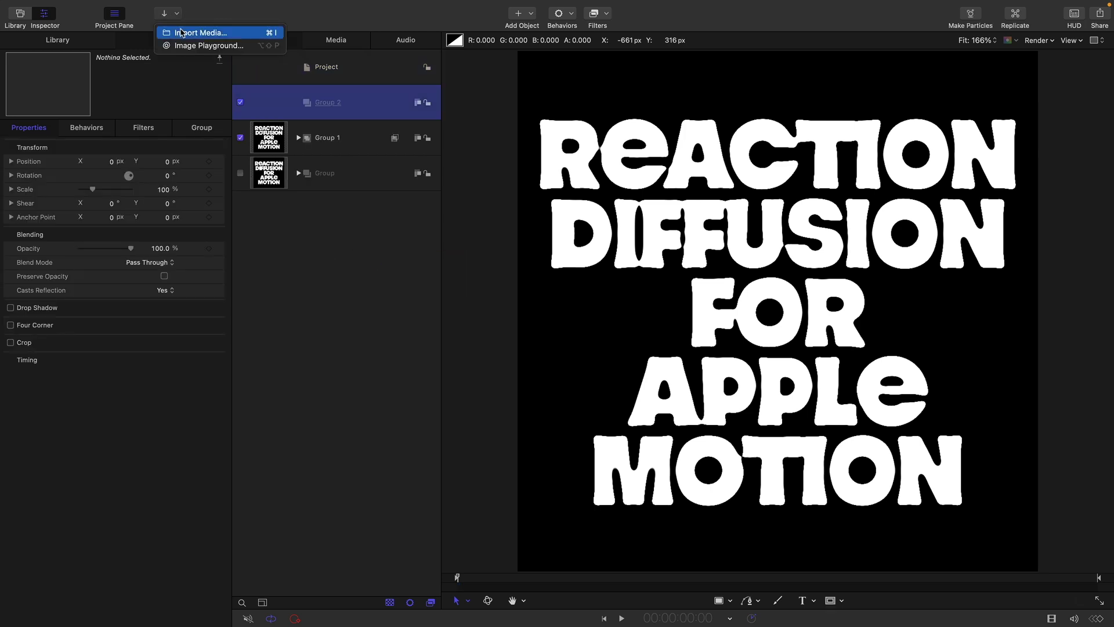
pyautogui.click(174, 32)
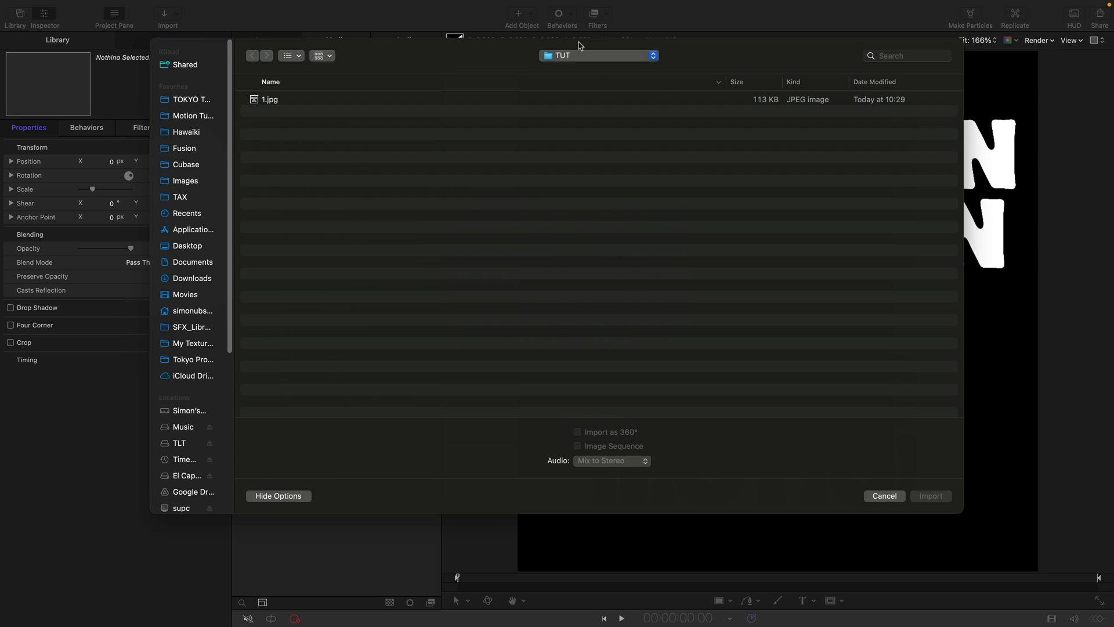
pyautogui.click(572, 55)
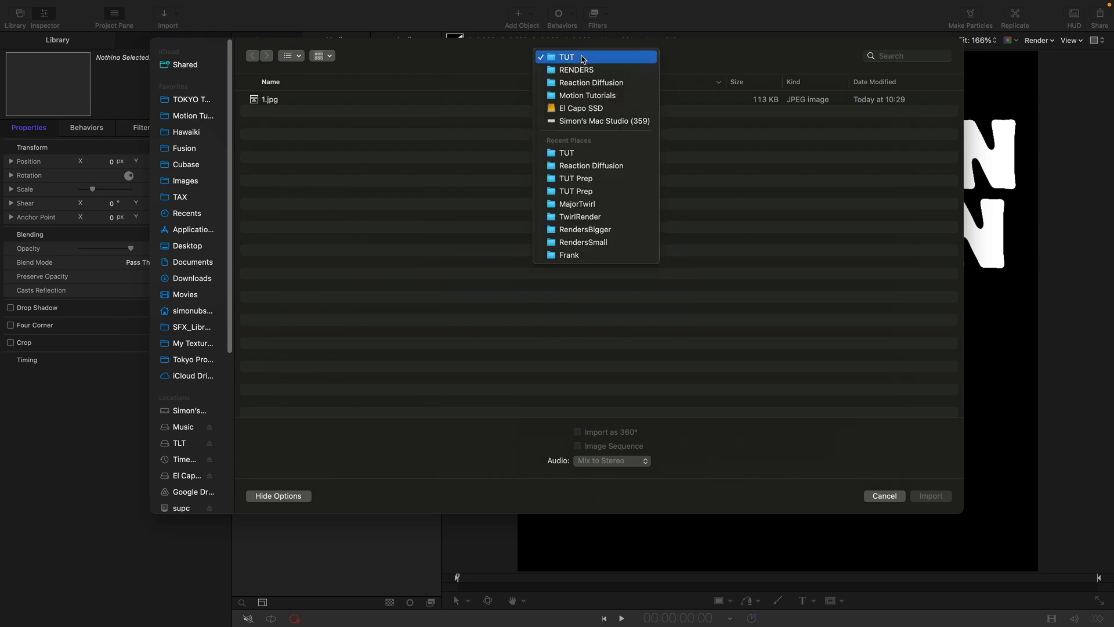
pyautogui.click(583, 58)
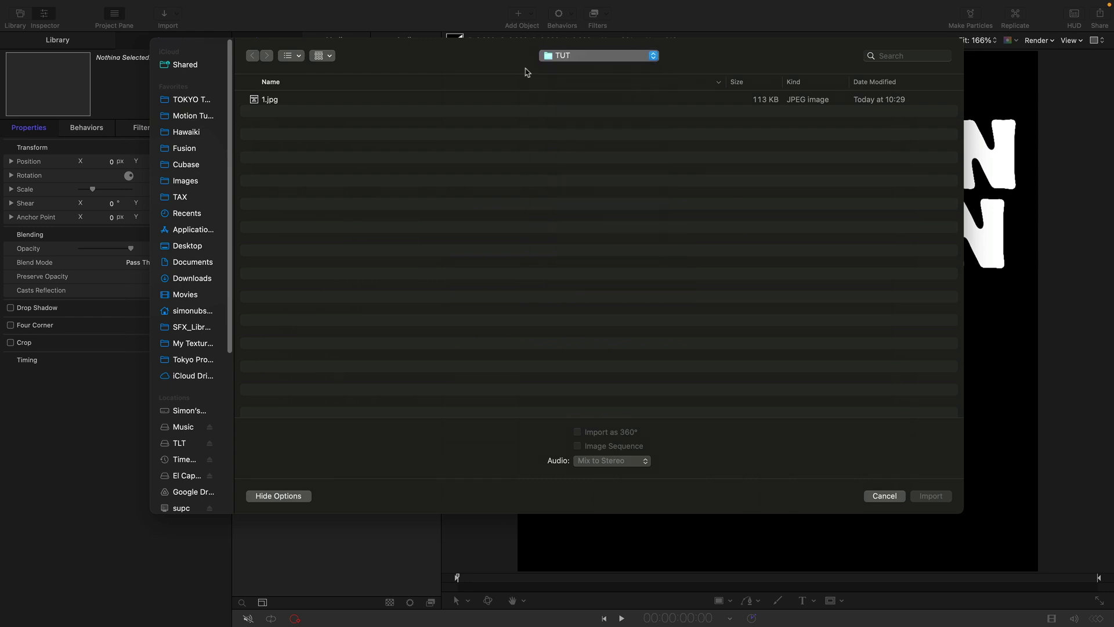
pyautogui.click(258, 102)
pyautogui.press('Return')
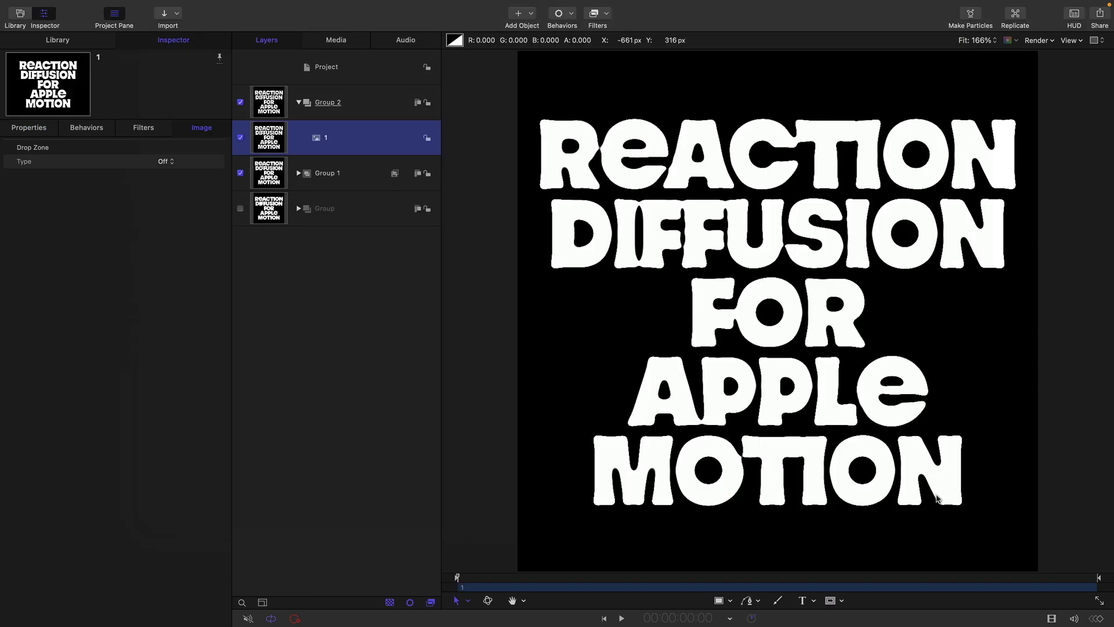
pyautogui.click(299, 173)
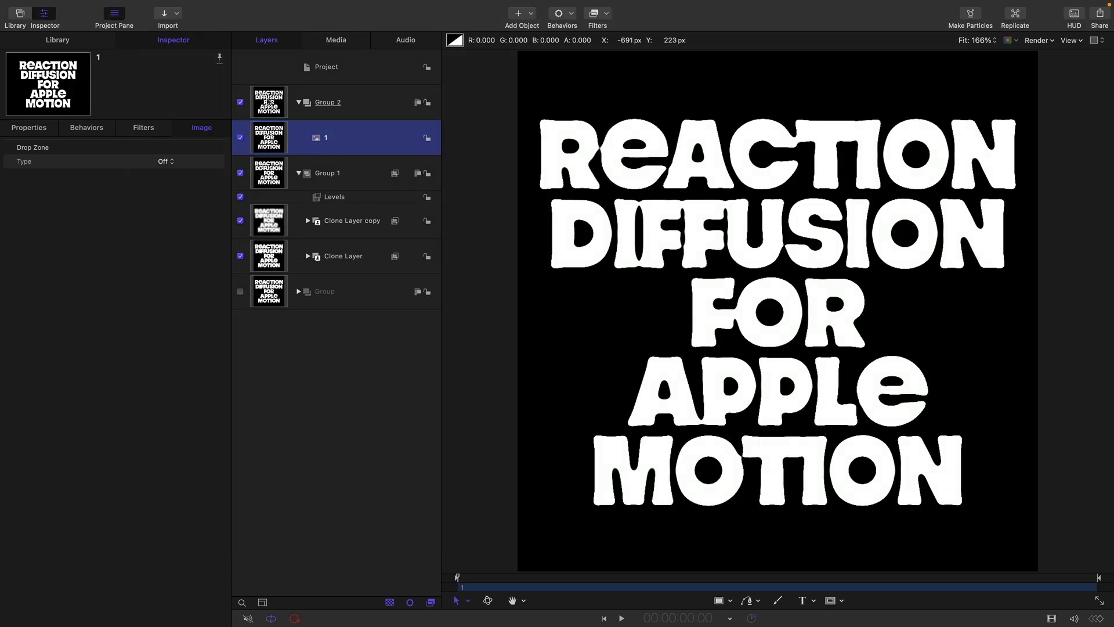
# Drag Group 2 onto Clone Layer copy as its source, then hide Group 2
pyautogui.click(270, 102)
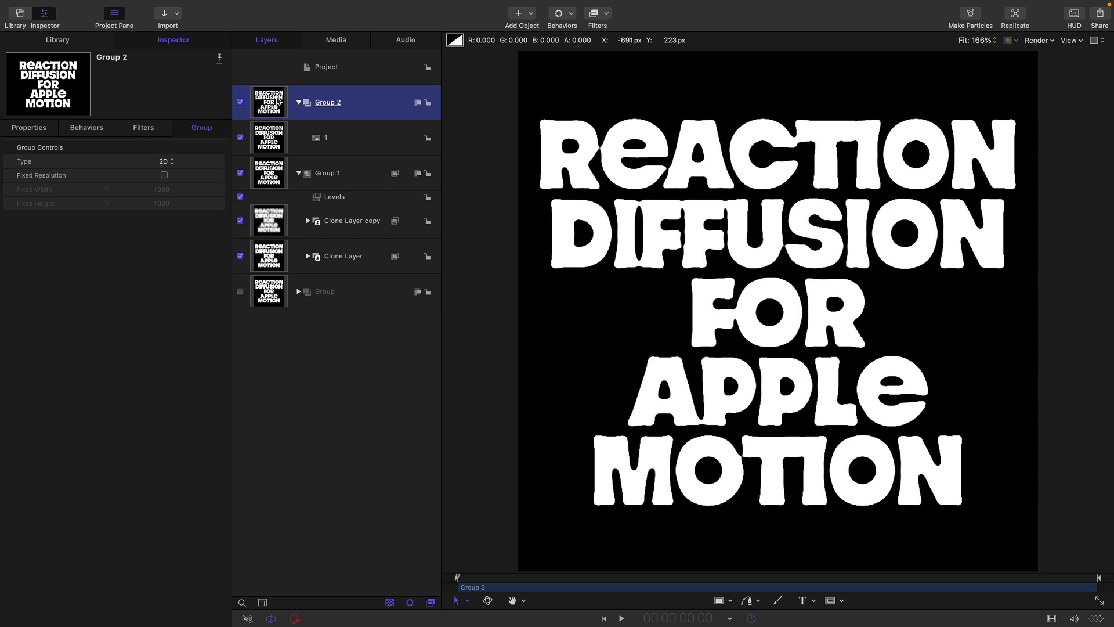
pyautogui.moveTo(278, 100)
pyautogui.mouseDown()
pyautogui.moveTo(317, 220)
pyautogui.moveTo(322, 289)
pyautogui.moveTo(318, 247)
pyautogui.moveTo(316, 266)
pyautogui.mouseUp()
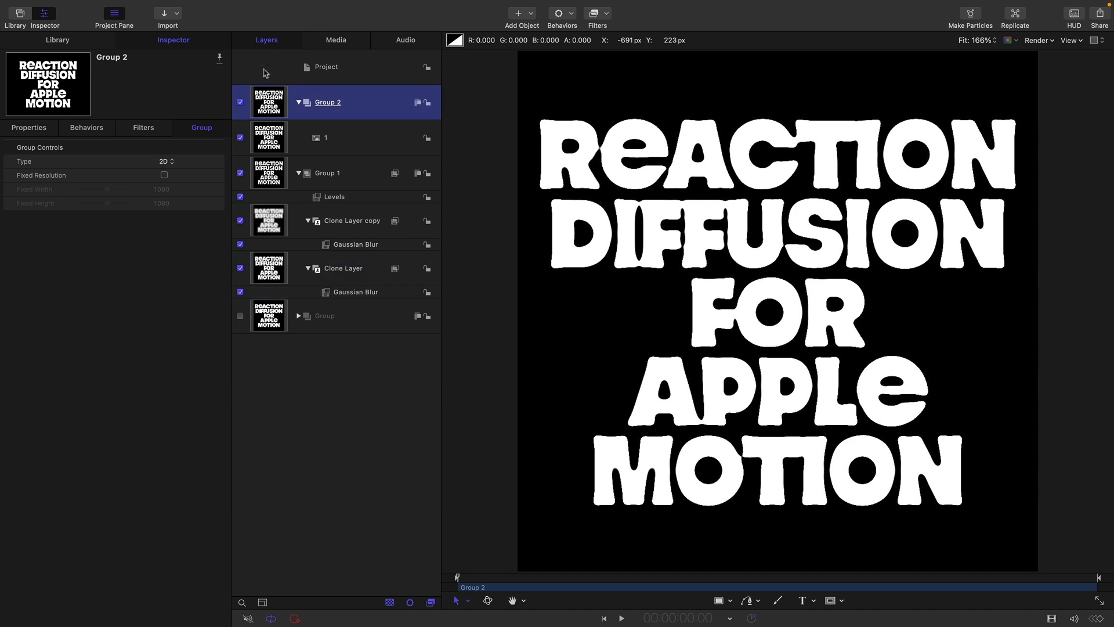
pyautogui.click(240, 102)
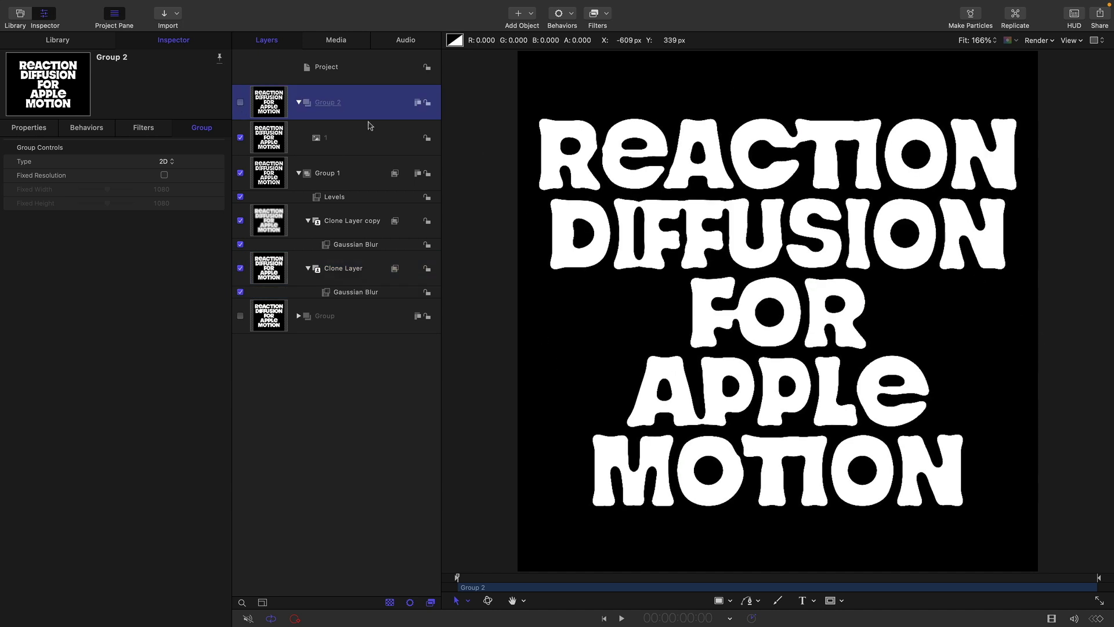
pyautogui.click(240, 102)
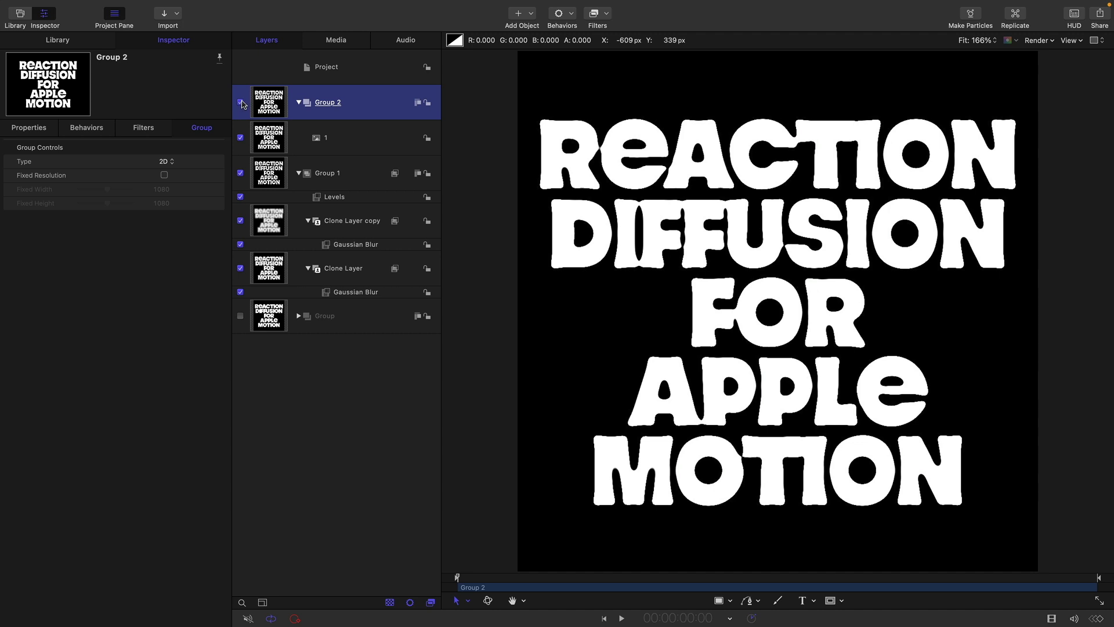
pyautogui.click(241, 103)
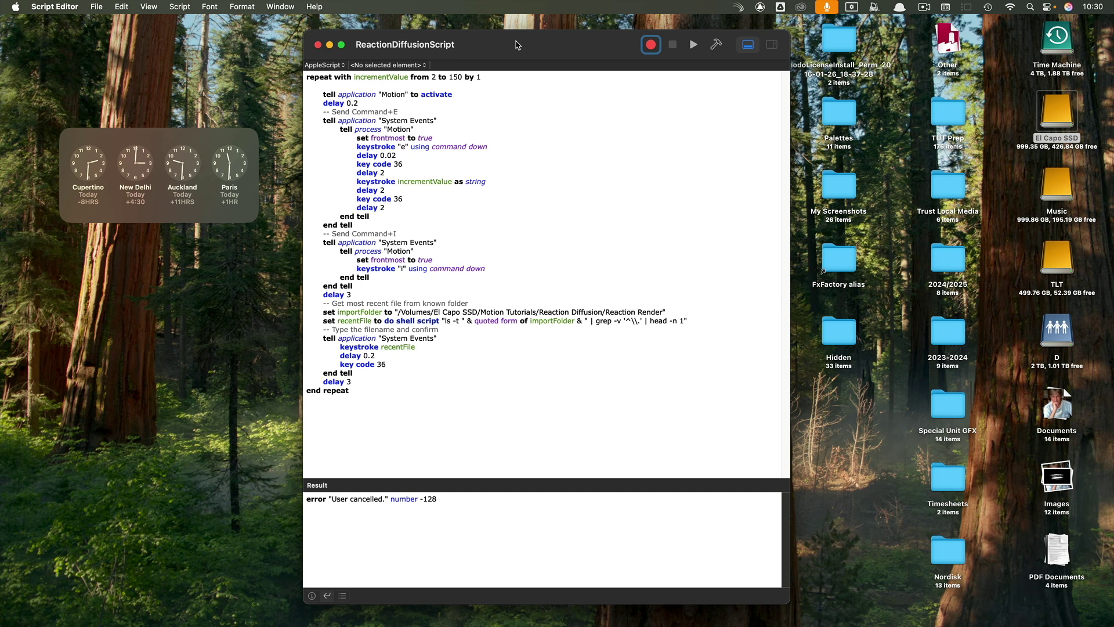
# Select the path string inside the importFolder quotes in the script
pyautogui.moveTo(516, 39); pyautogui.dragTo(501, 26)
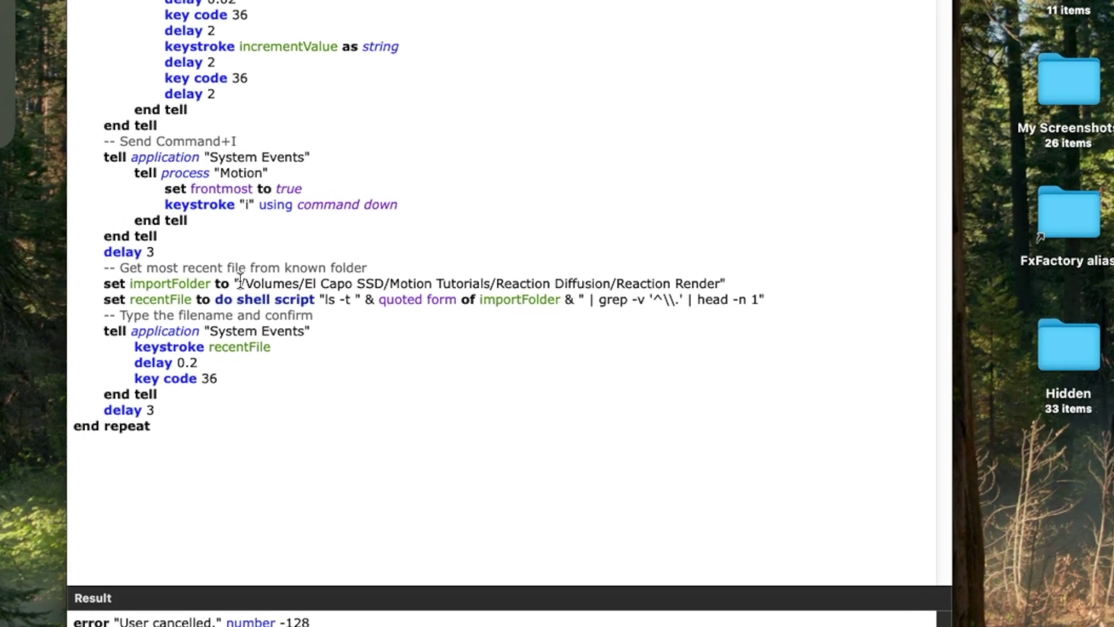
pyautogui.moveTo(382, 296); pyautogui.dragTo(431, 288)
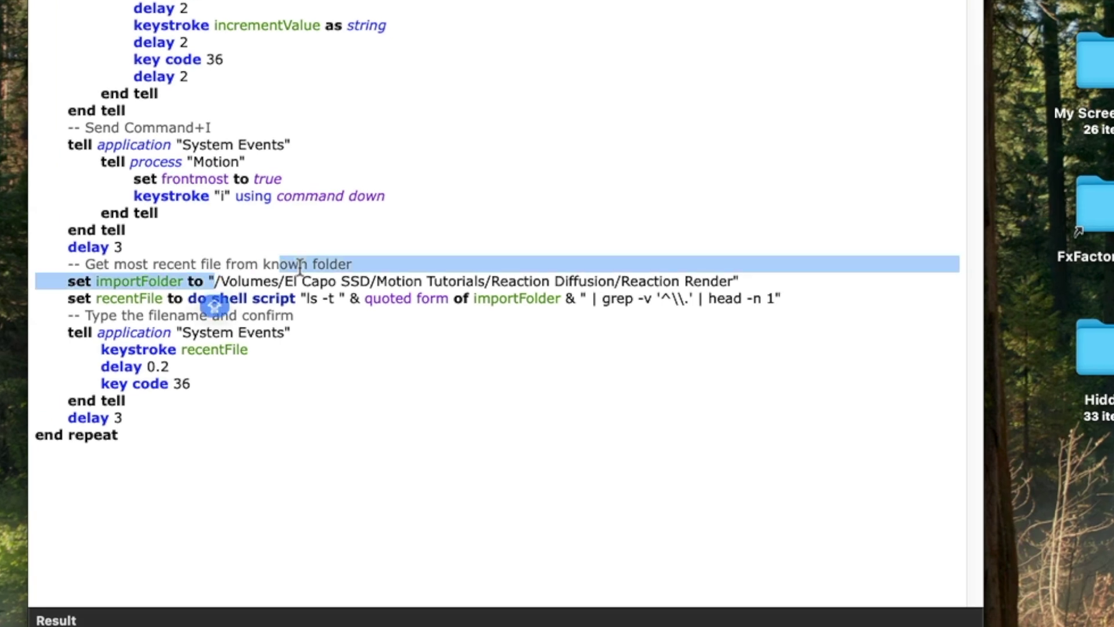
pyautogui.moveTo(215, 281); pyautogui.dragTo(732, 276)
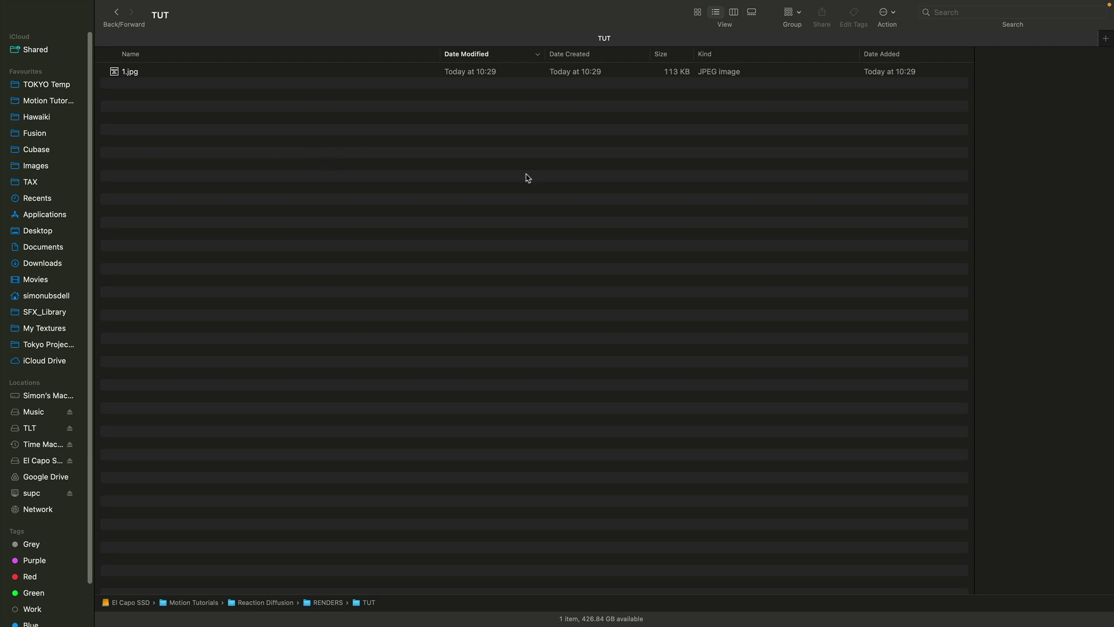
# Copy the TUT folder location of 1.jpg as a pathname from its Get Info window
pyautogui.click(116, 72)
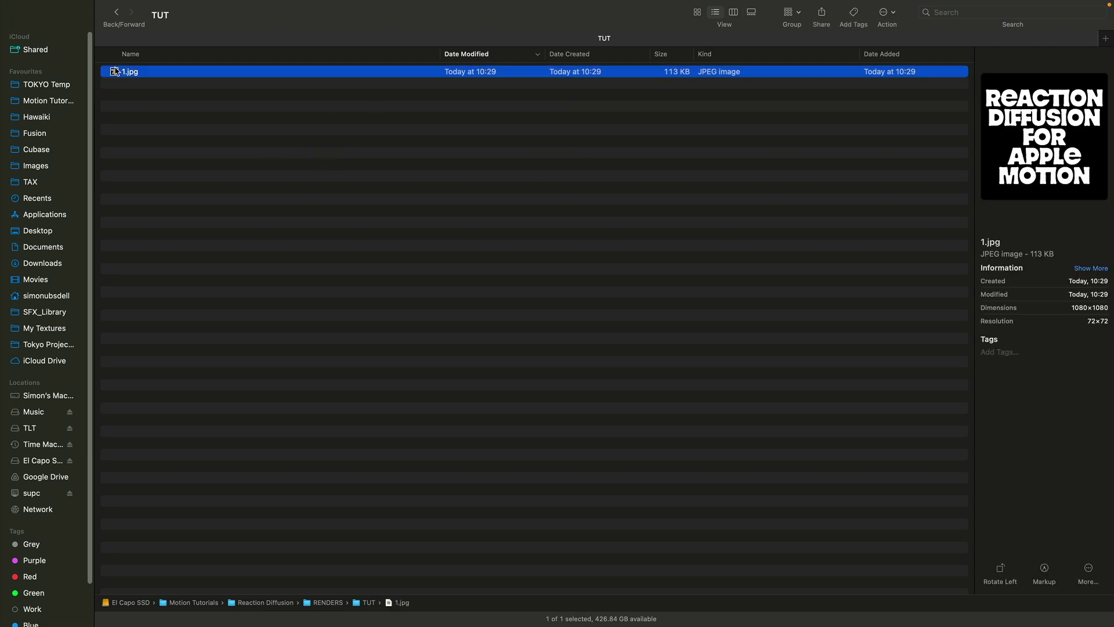
pyautogui.rightClick(115, 71)
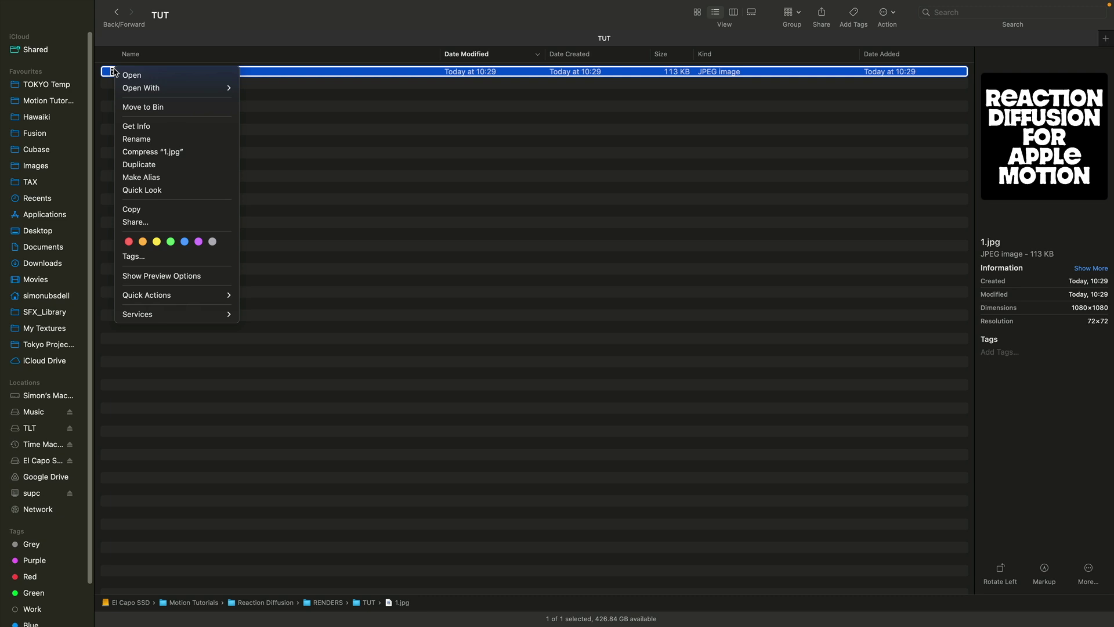
pyautogui.click(148, 127)
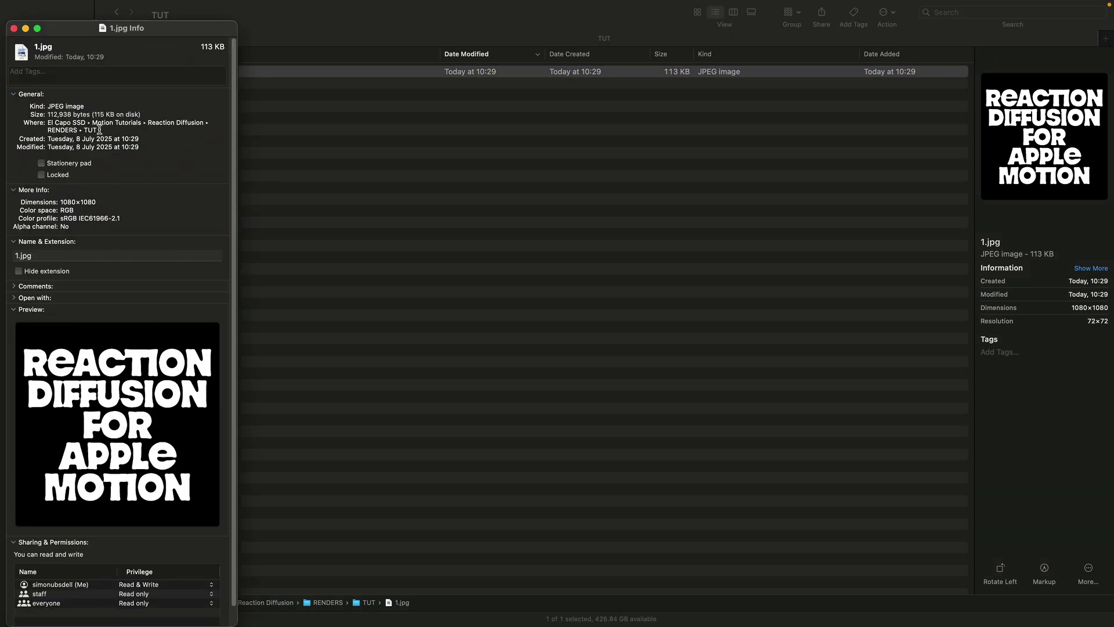
pyautogui.moveTo(98, 133); pyautogui.dragTo(47, 123)
pyautogui.rightClick(66, 124)
pyautogui.click(96, 133)
# Replace the old importFolder path with the copied RENDERS/TUT pathname and compile the script
pyautogui.moveTo(603, 618)
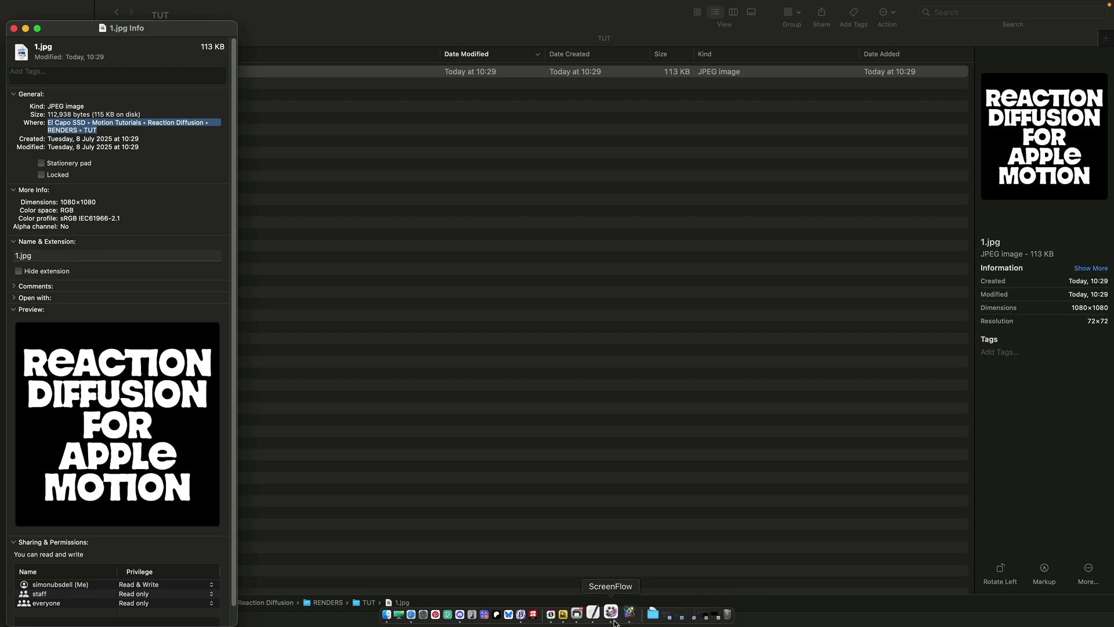
pyautogui.click(599, 618)
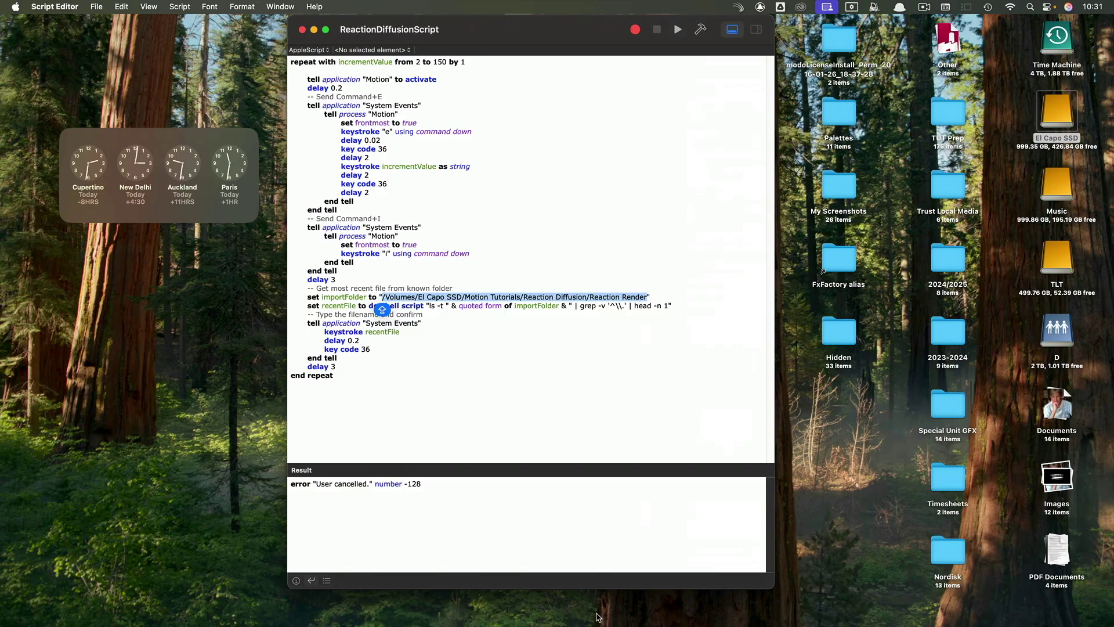
pyautogui.click(587, 298)
pyautogui.moveTo(646, 297); pyautogui.dragTo(381, 297)
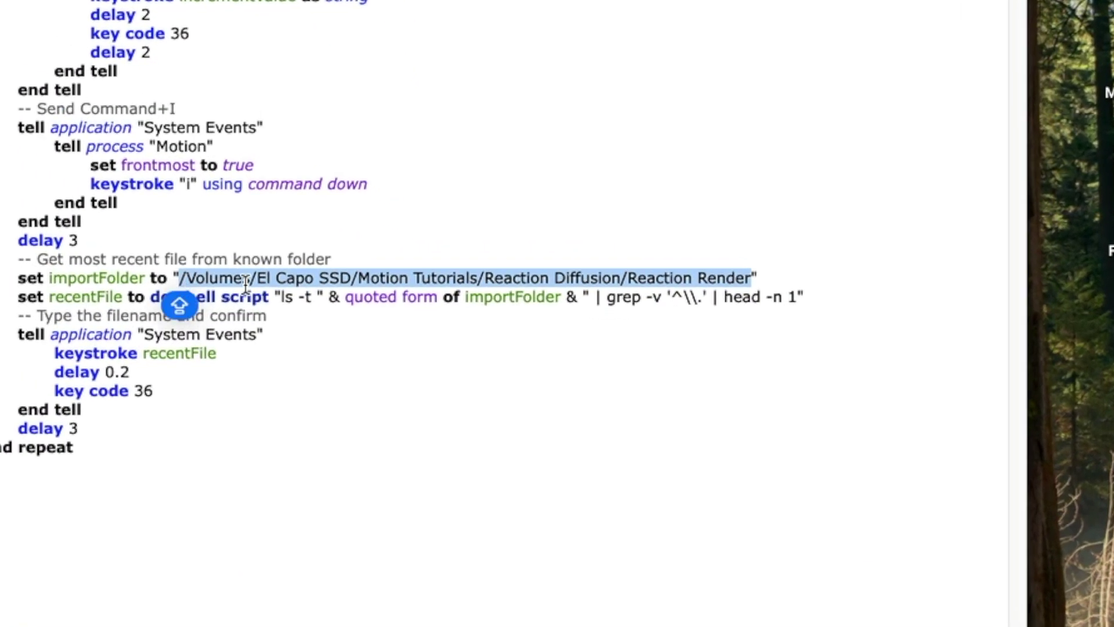
pyautogui.rightClick(245, 284)
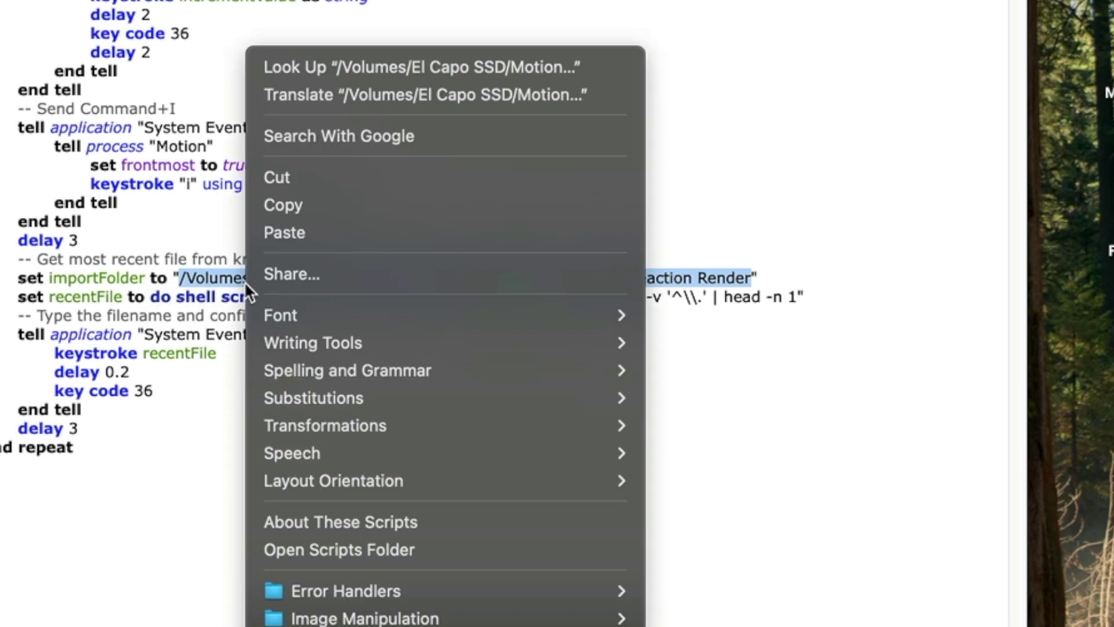
pyautogui.click(301, 231)
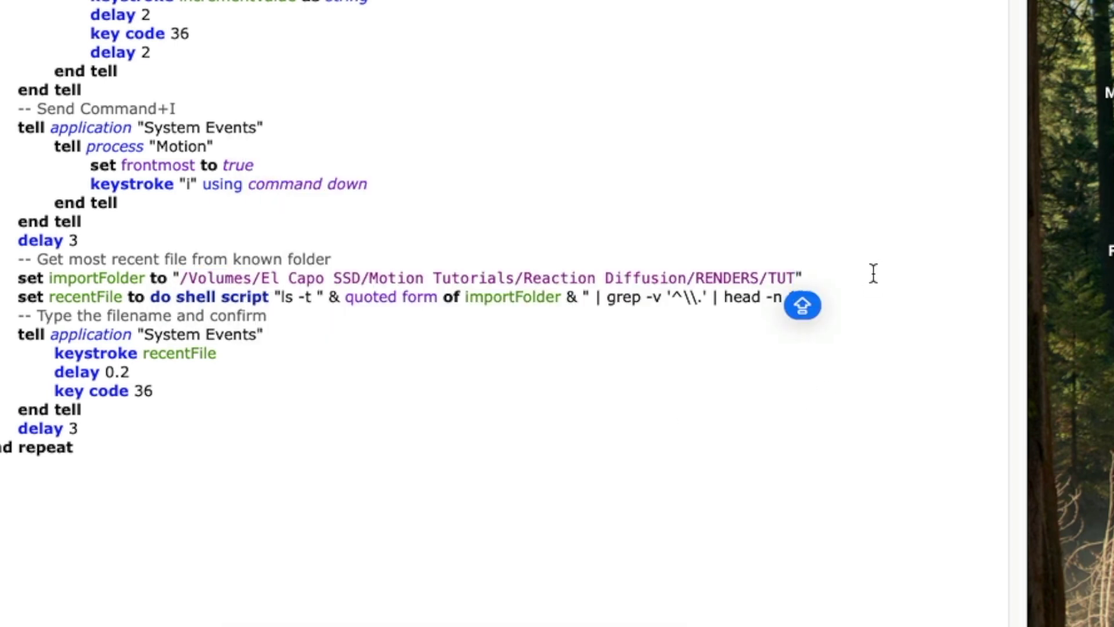
pyautogui.press('super+k')
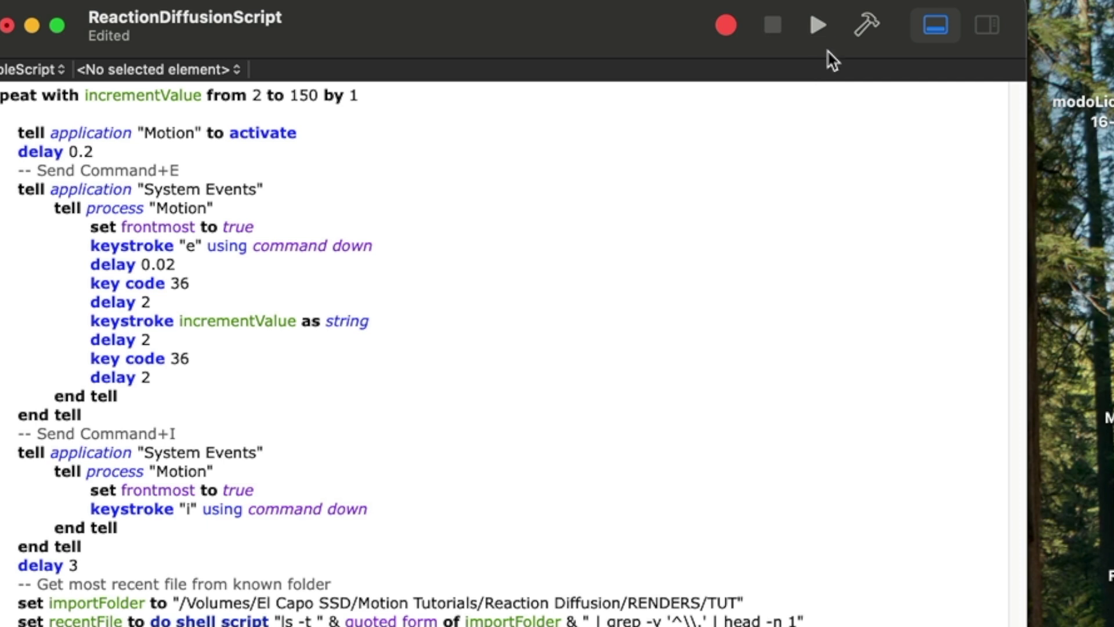
# Run the feedback script, saving the current frame as 3 and importing 3.jpg as a layer
pyautogui.click(814, 20)
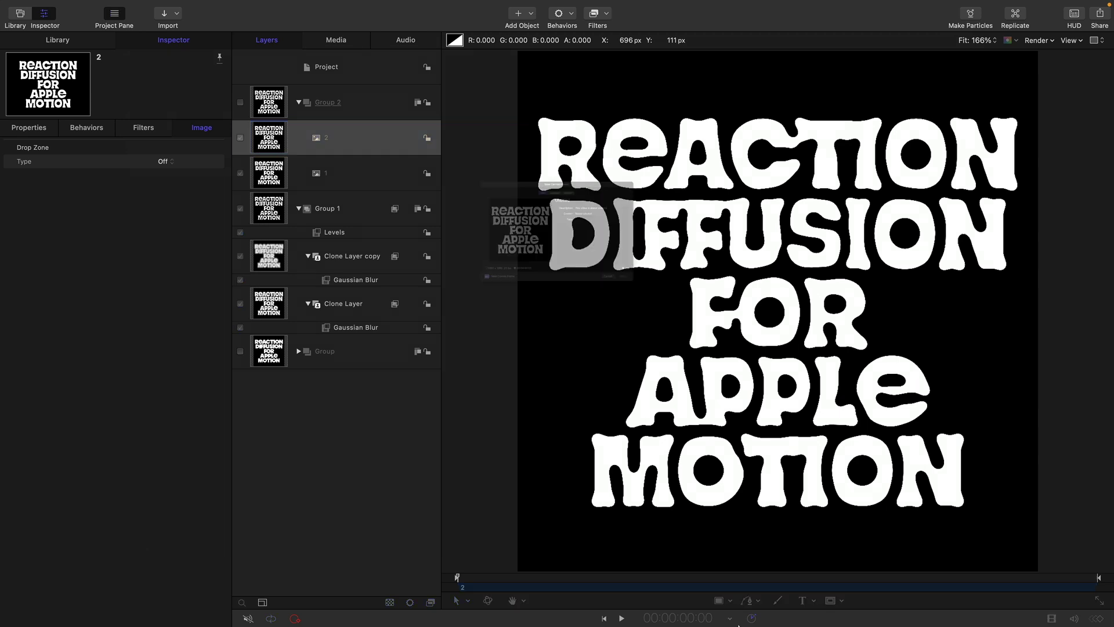
pyautogui.write('3')
pyautogui.press('capslock')
pyautogui.press('Return')
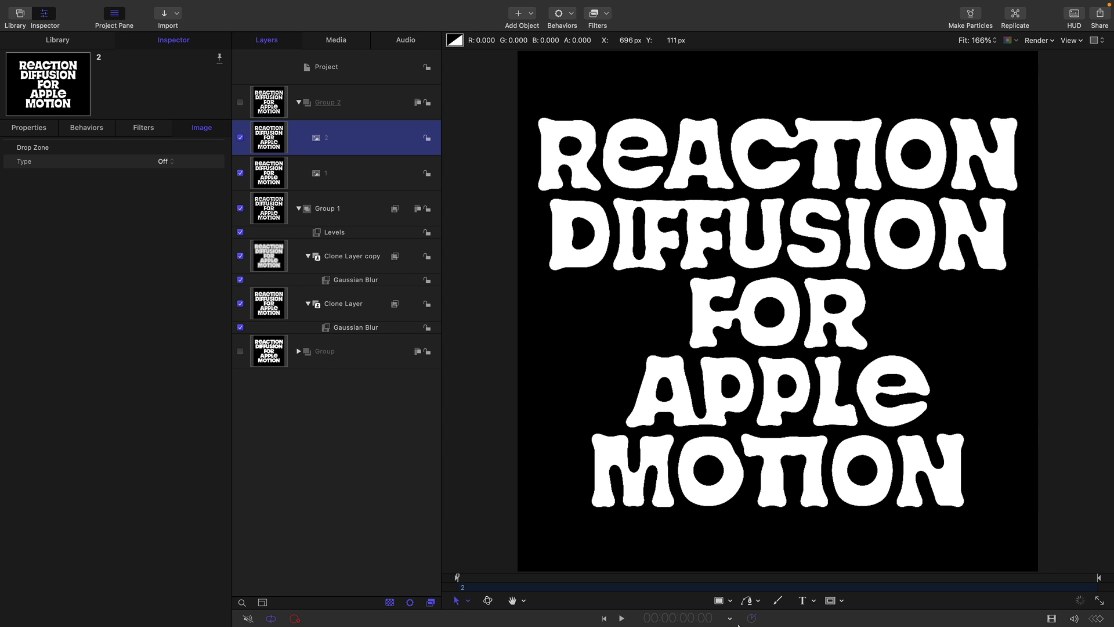
pyautogui.press('super+i')
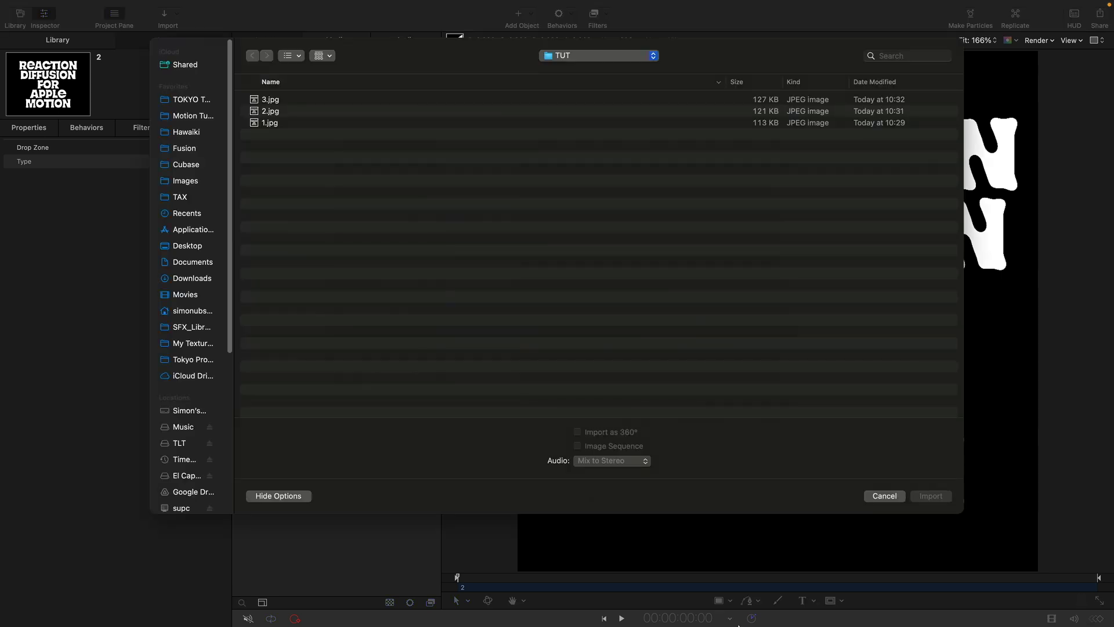
pyautogui.press('Down')
pyautogui.press('Return')
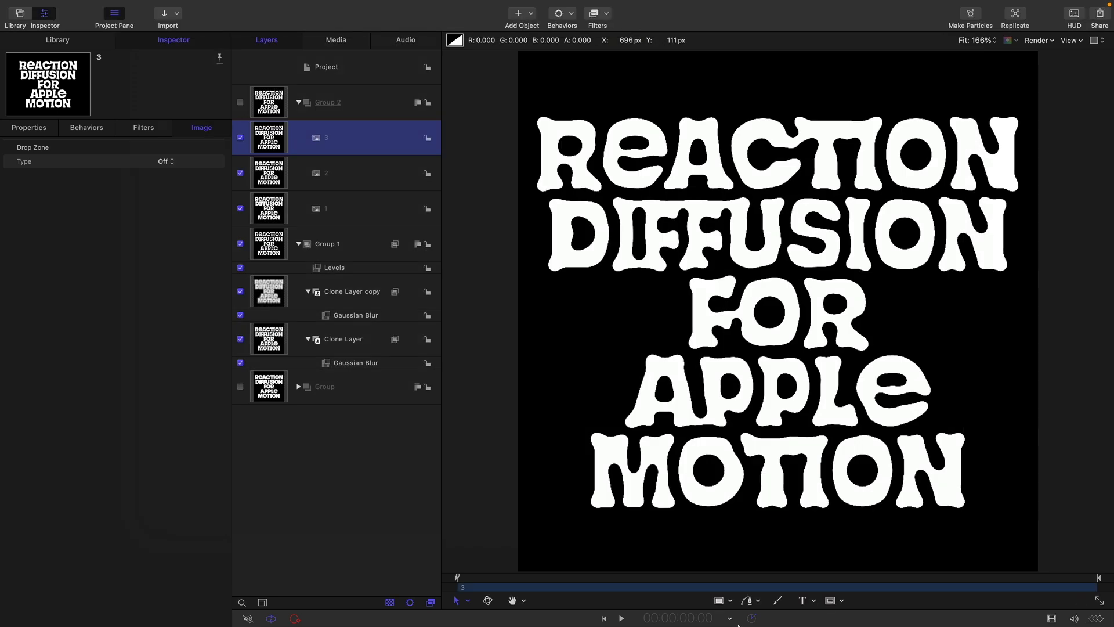
# Save the next frame as 4 and import 4.jpg from the TUT folder as a layer
pyautogui.press('super+shift+e')
pyautogui.press('Return')
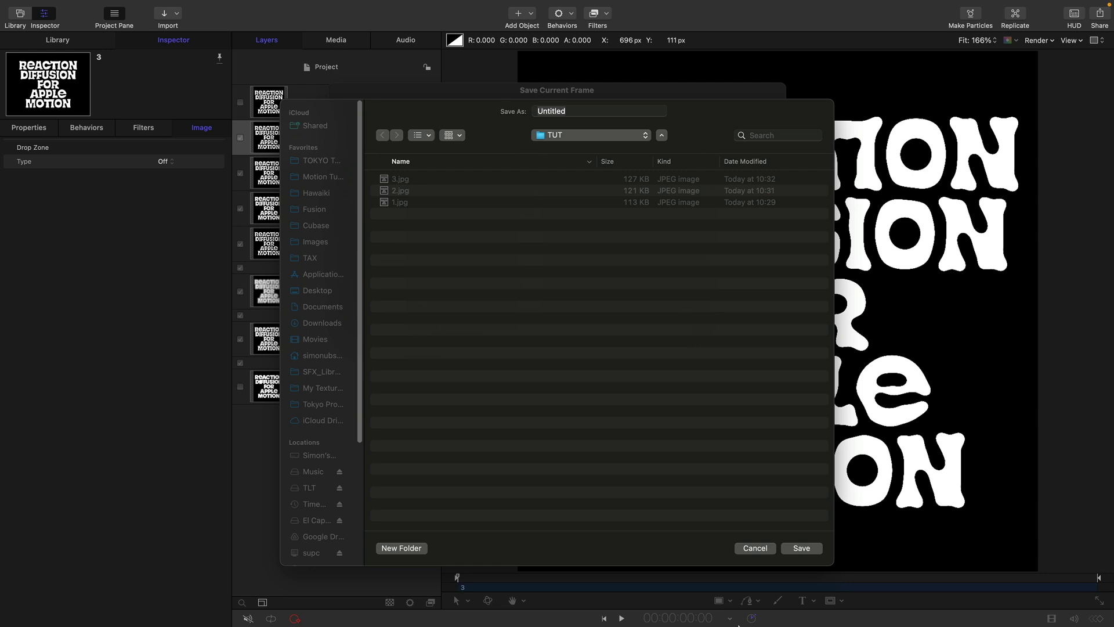
pyautogui.write('4')
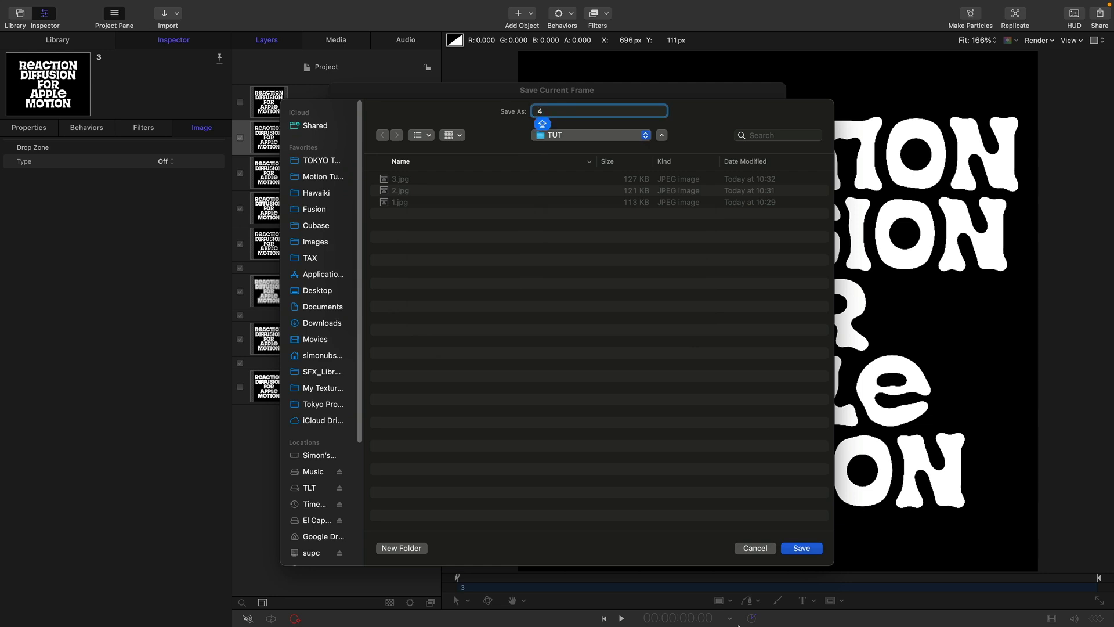
pyautogui.press('Return')
pyautogui.press('super+i')
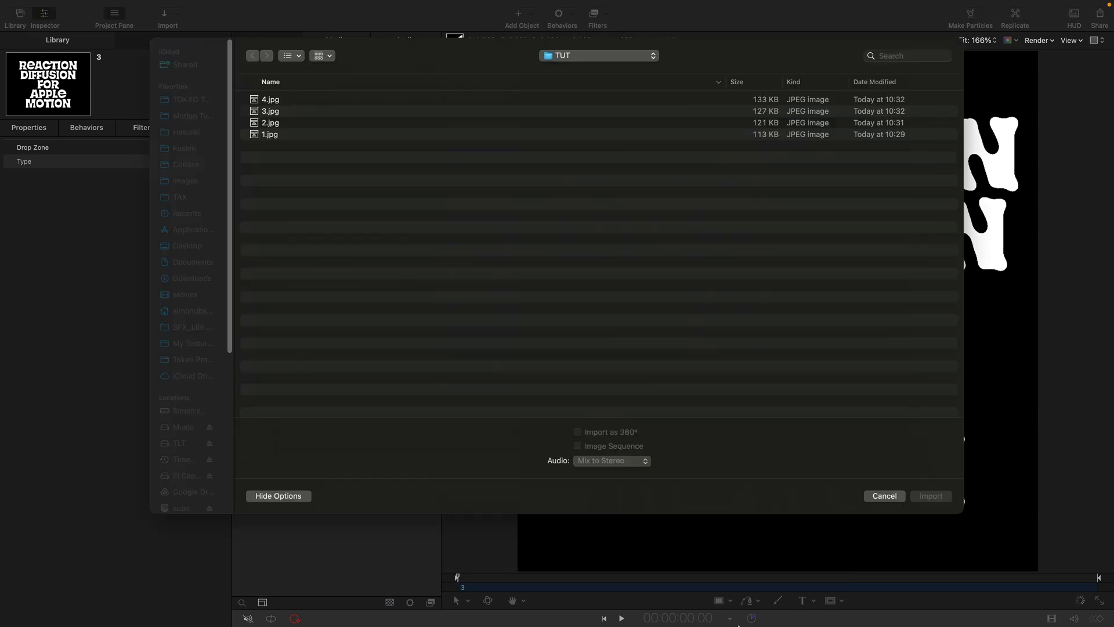
pyautogui.press('Down')
pyautogui.press('Return')
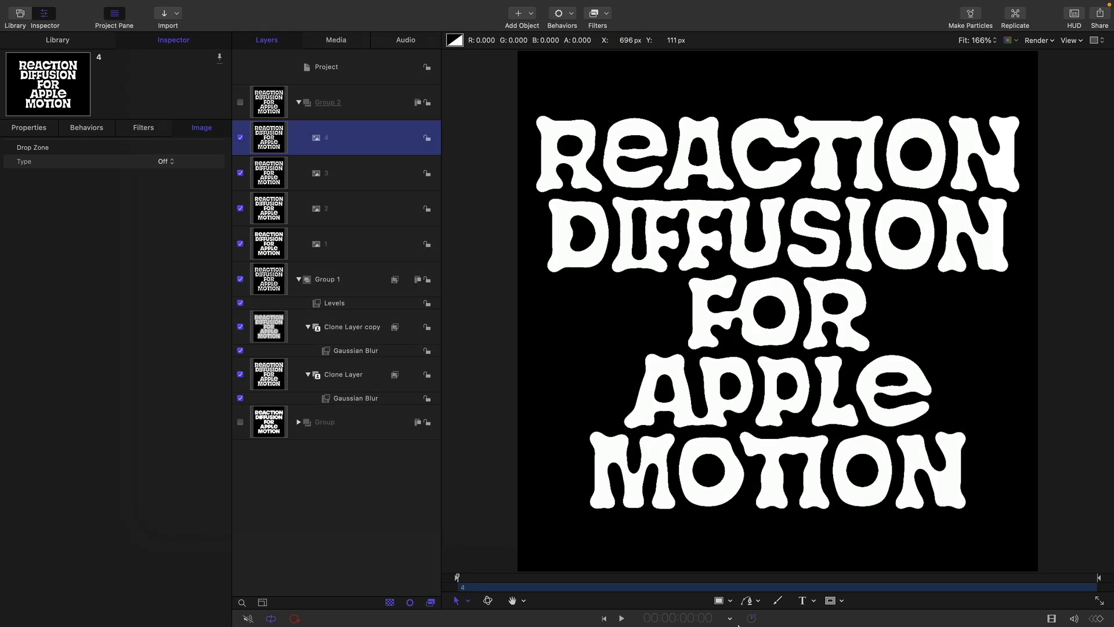
# Save the following frame as 5 and bring up the TUT folder import dialog again
pyautogui.press('super+shift+e')
pyautogui.write('5')
pyautogui.press('Return')
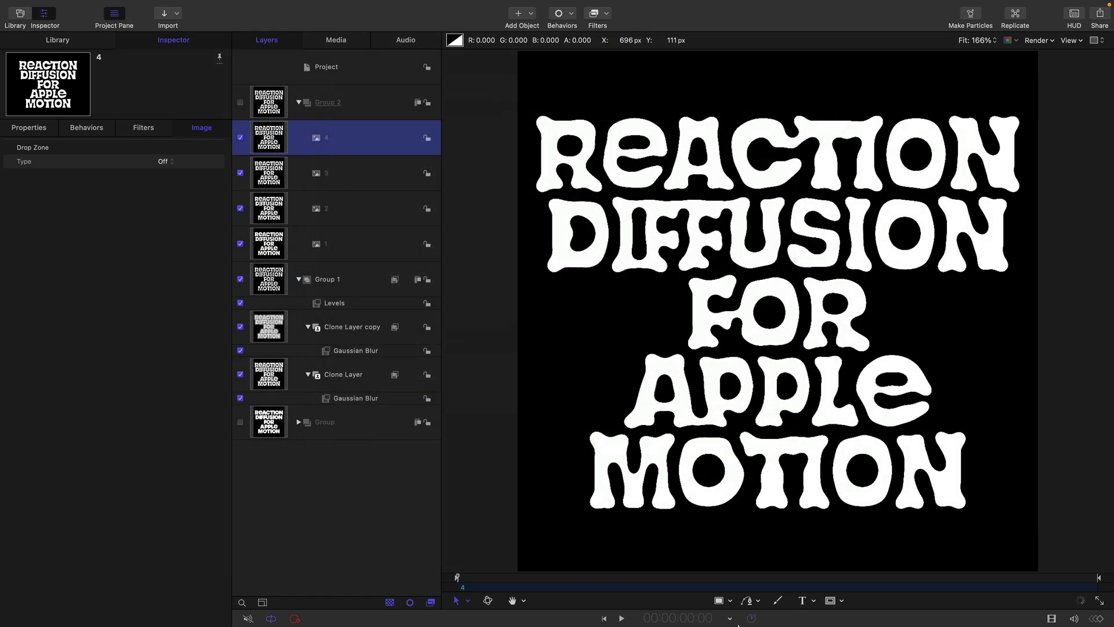
pyautogui.press('super+i')
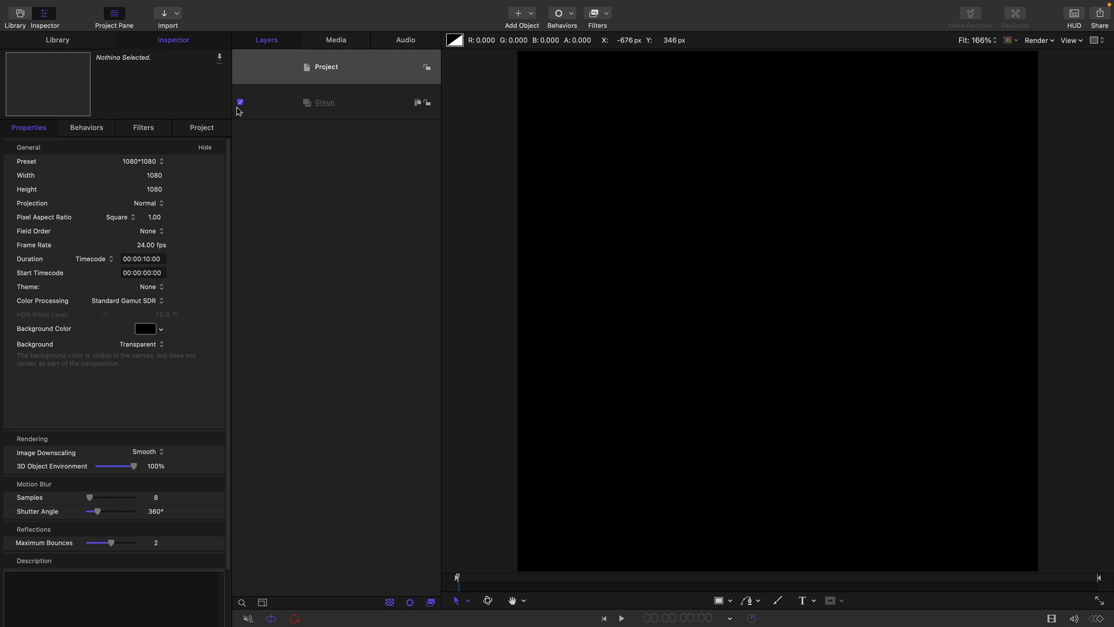
# Import a TUT Prep frame through Import Media with the Image Sequence option ticked
pyautogui.click(164, 14)
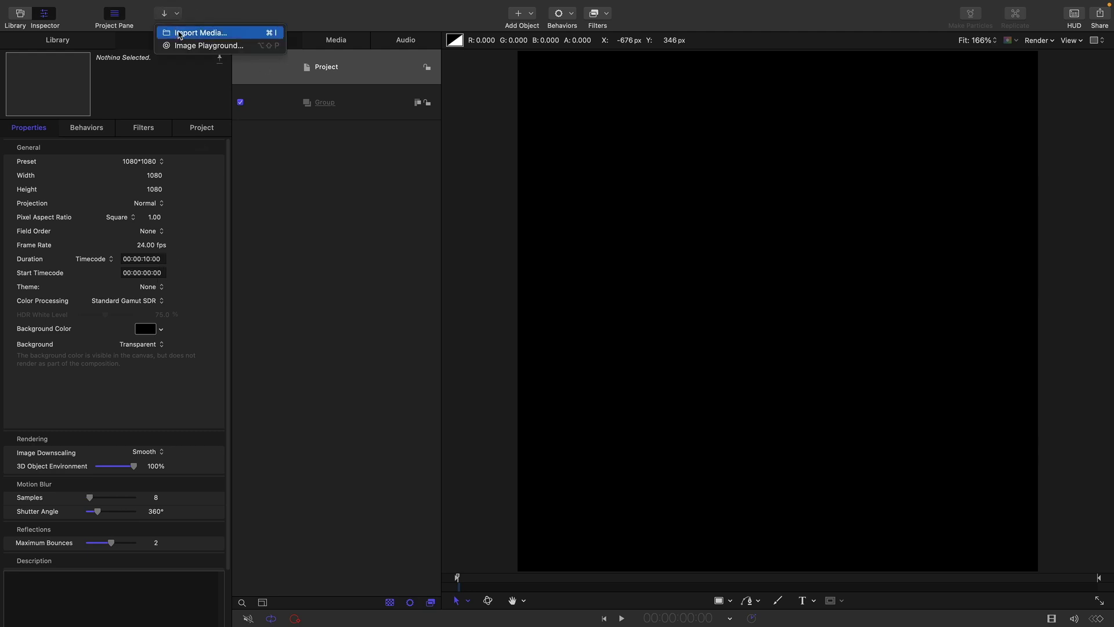
pyautogui.click(179, 34)
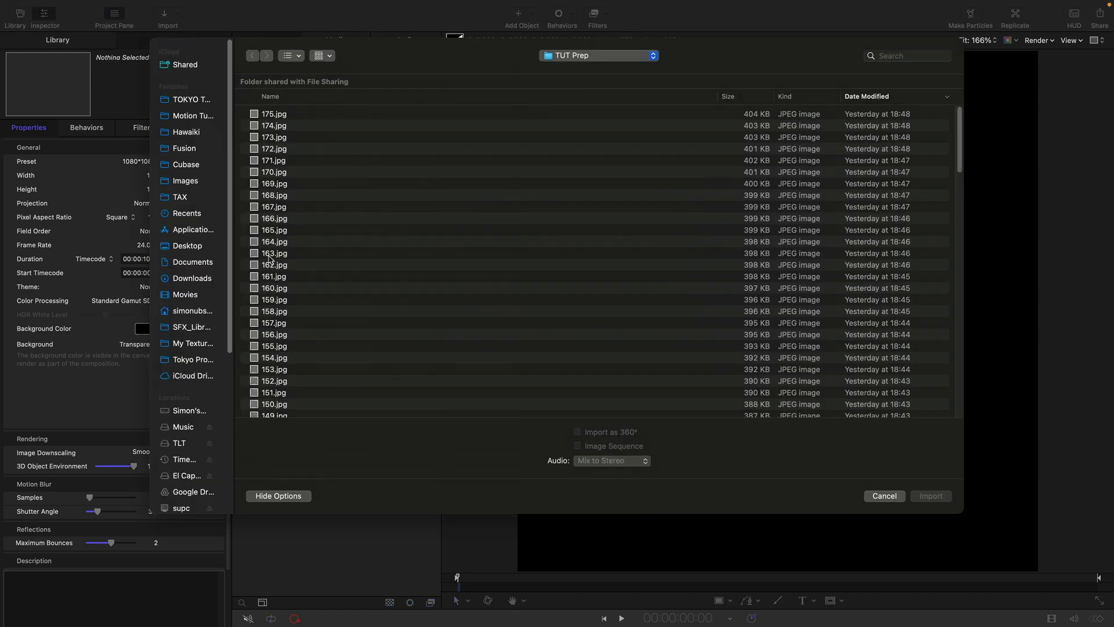
pyautogui.click(270, 255)
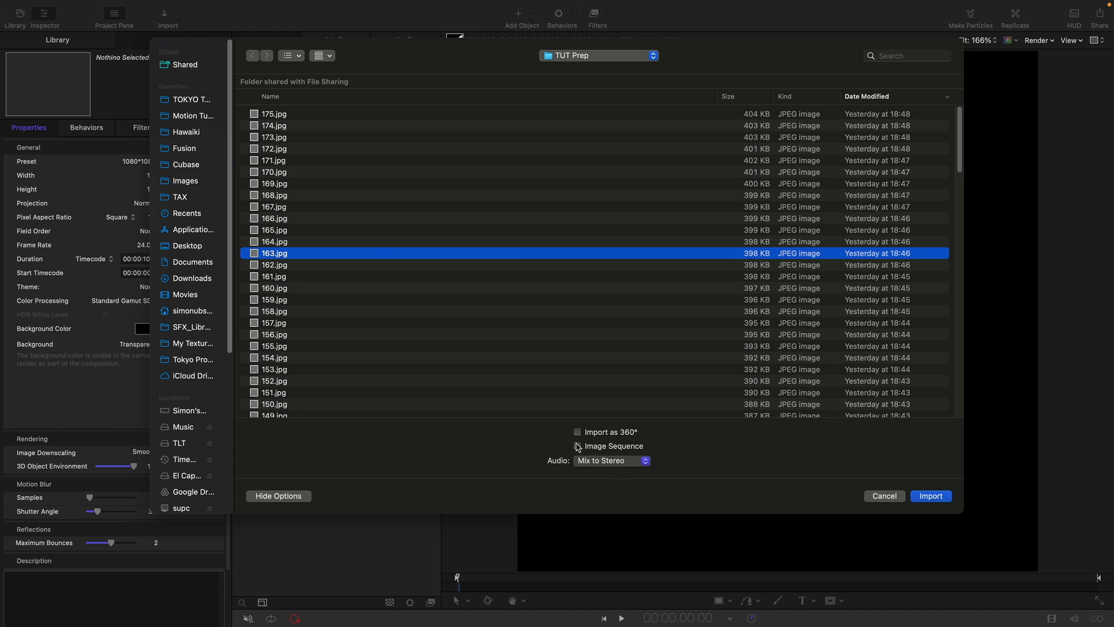
pyautogui.click(577, 446)
# Bring the TUT Prep frame sequence into the project and play it back in the canvas
pyautogui.click(929, 502)
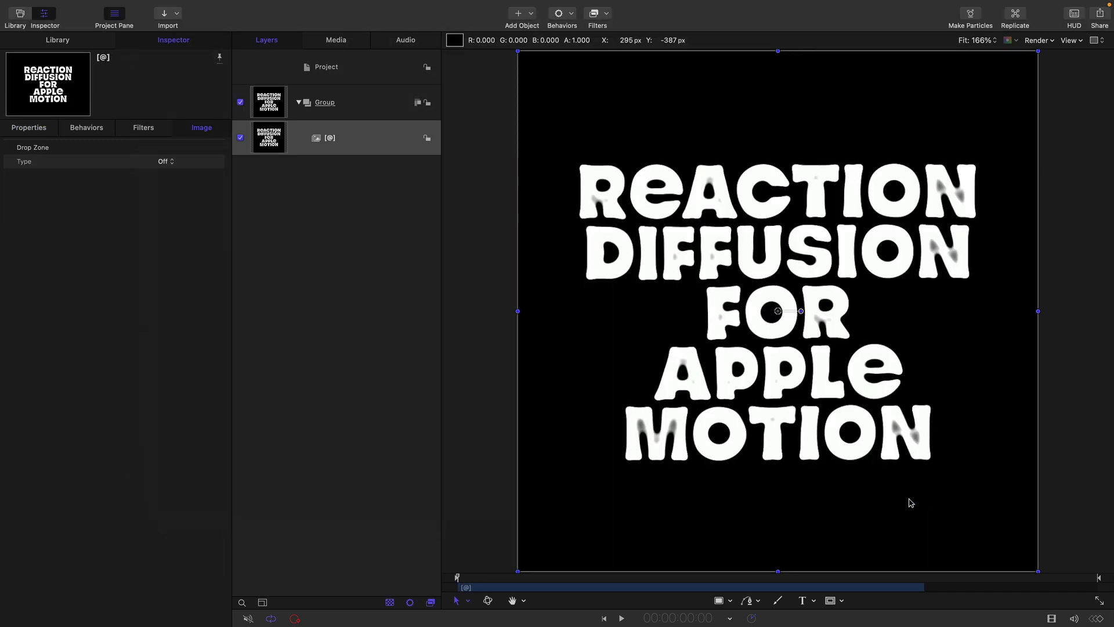
pyautogui.press('space')
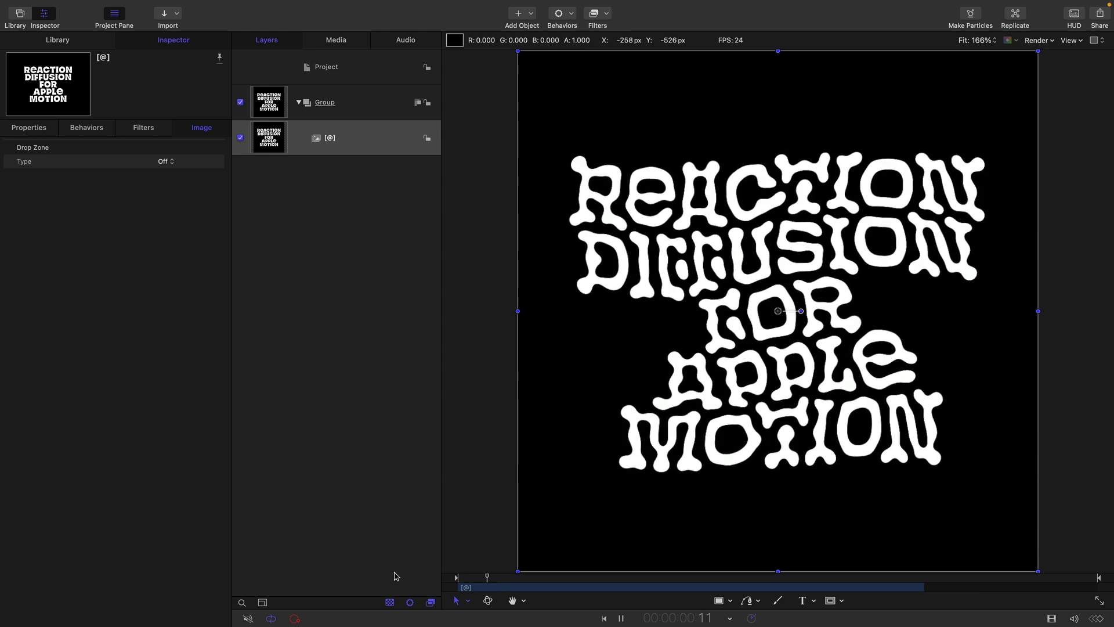